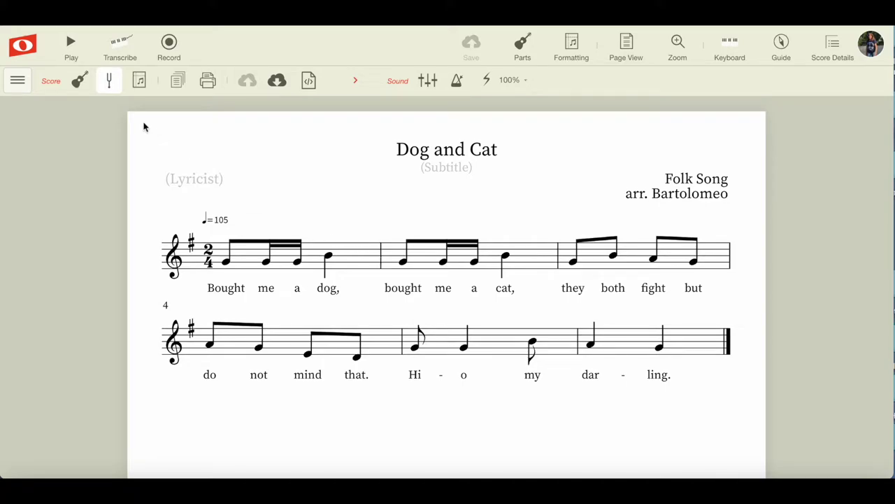
Play back the melody, then lower the Dog and Cat tempo from 105 to 90.
click(70, 47)
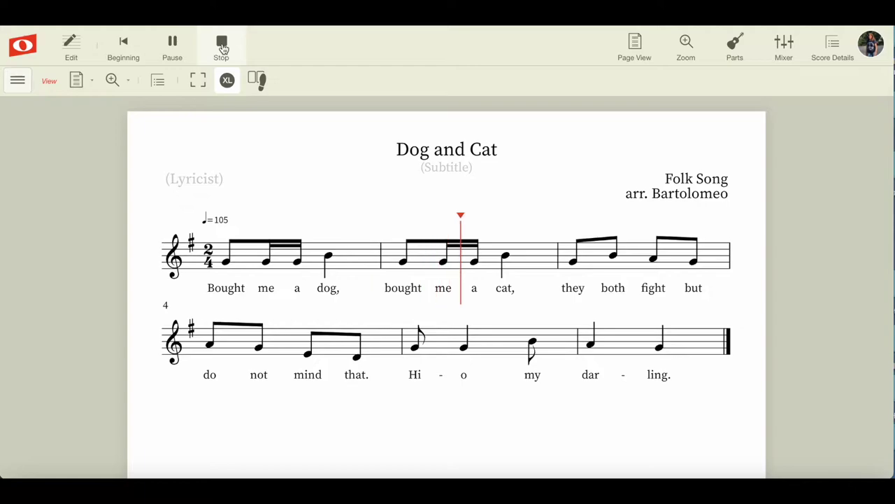
click(221, 44)
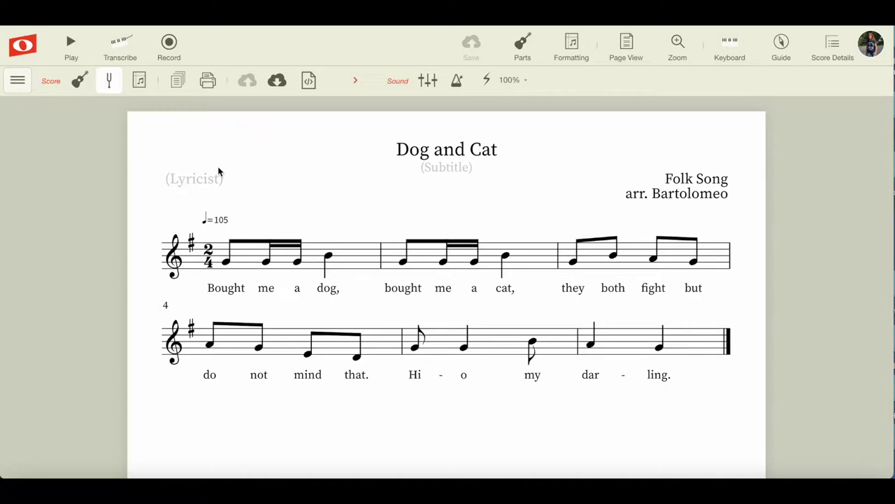
click(18, 80)
mouse_move(30, 207)
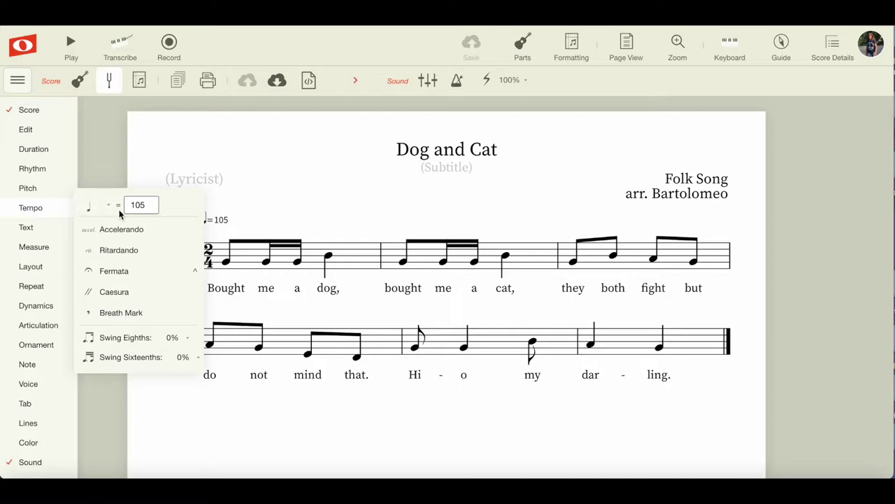
mouse_move(141, 205)
click(150, 208)
click(149, 209)
click(150, 208)
click(150, 209)
click(248, 133)
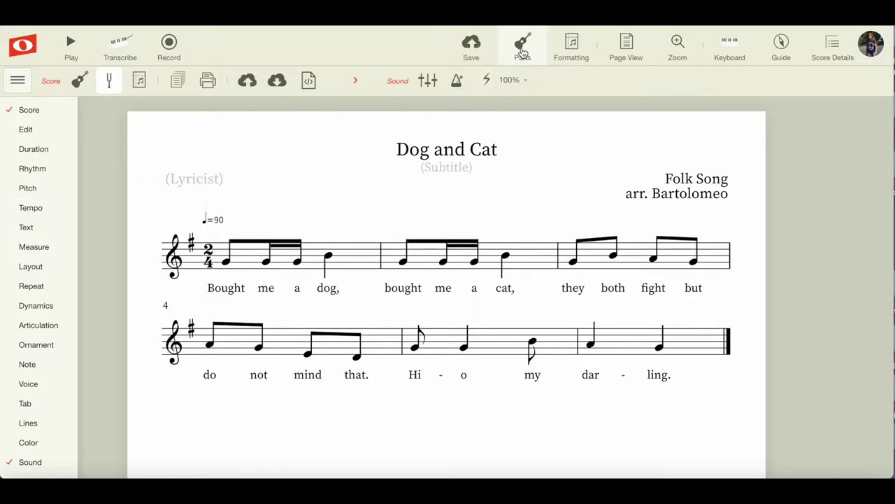
click(522, 54)
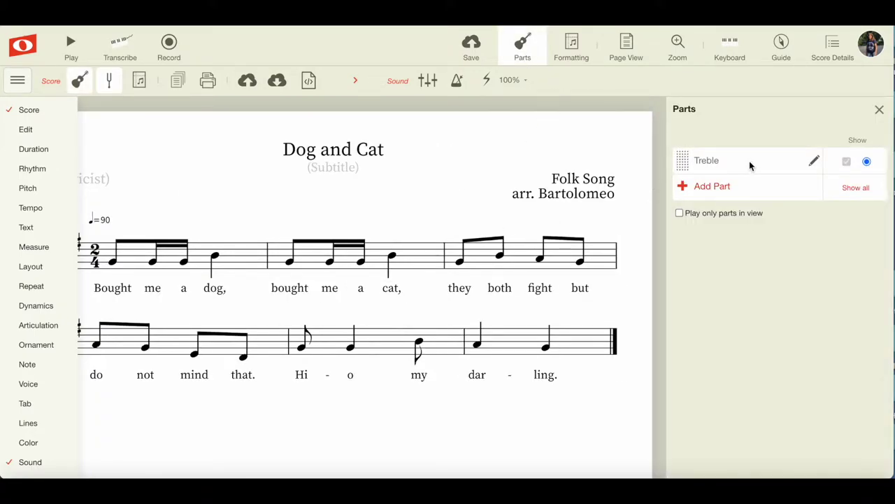
Change the Treble part's instrument to Voice from the Vocal category.
click(814, 163)
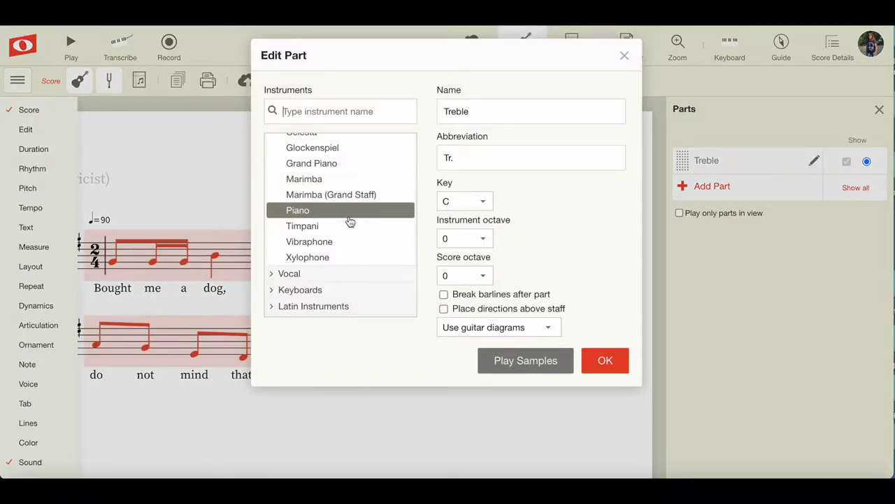
scroll(350, 222, up, 3)
click(272, 196)
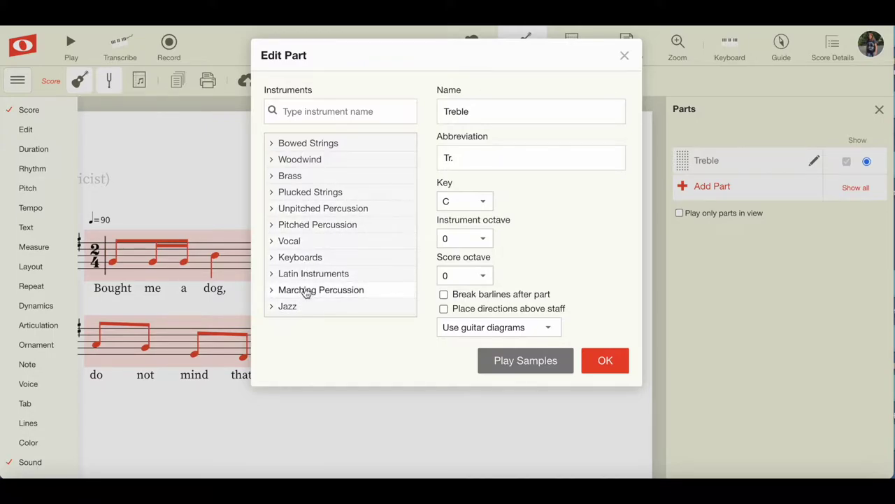
click(274, 244)
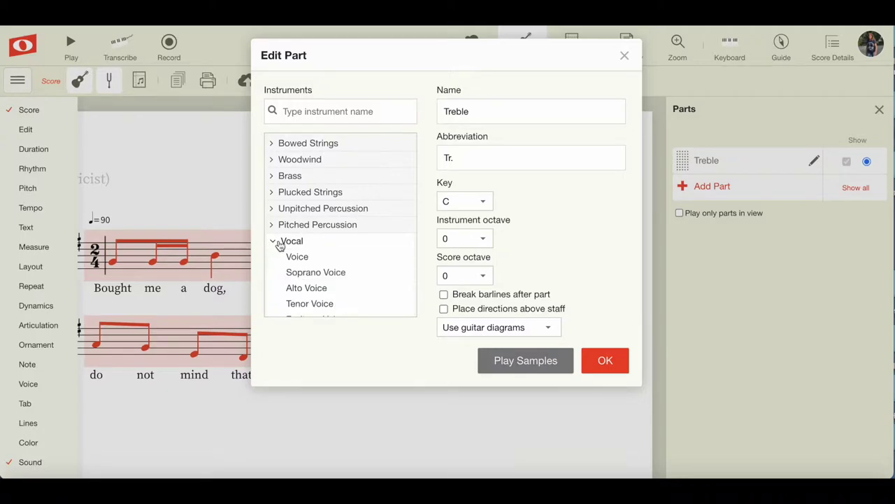
scroll(297, 264, down, 2)
scroll(300, 260, down, 1)
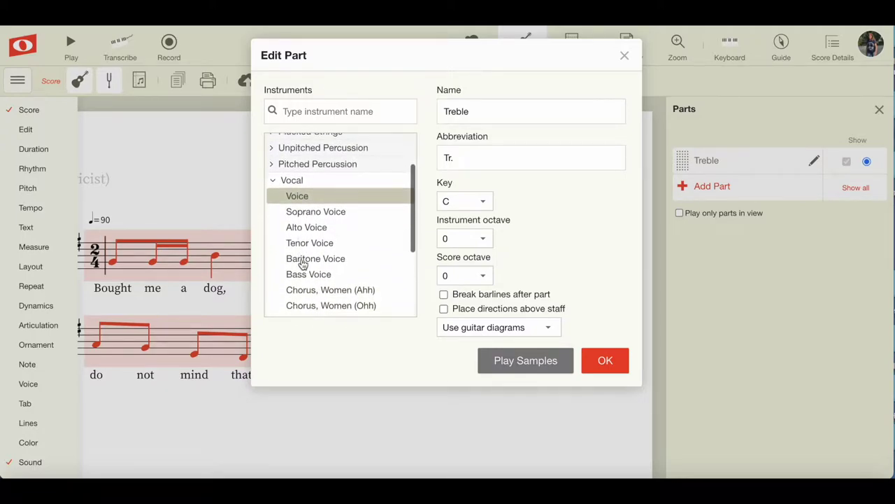
scroll(319, 245, down, 1)
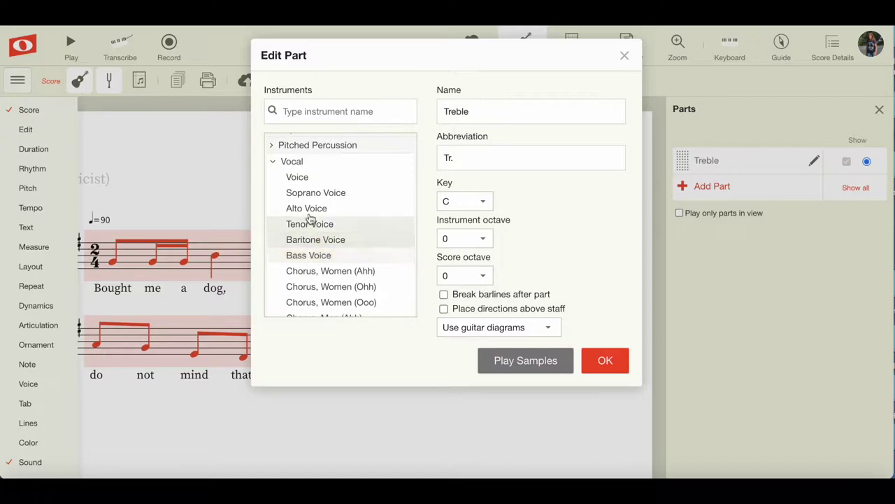
click(300, 181)
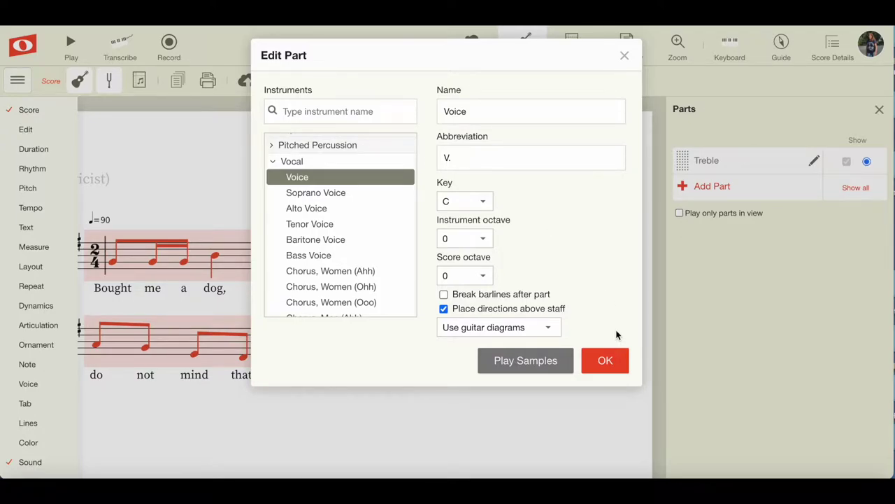
click(607, 361)
mouse_move(28, 110)
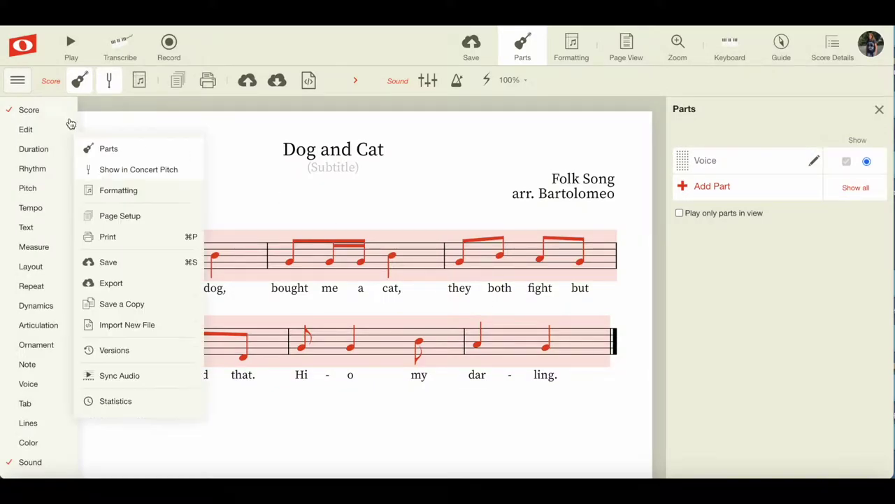
Play back the score with the new Voice part.
click(17, 86)
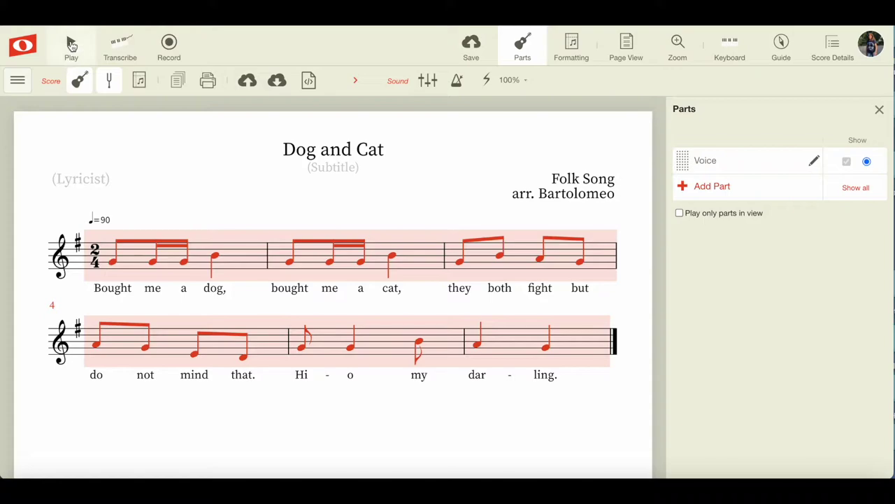
click(72, 44)
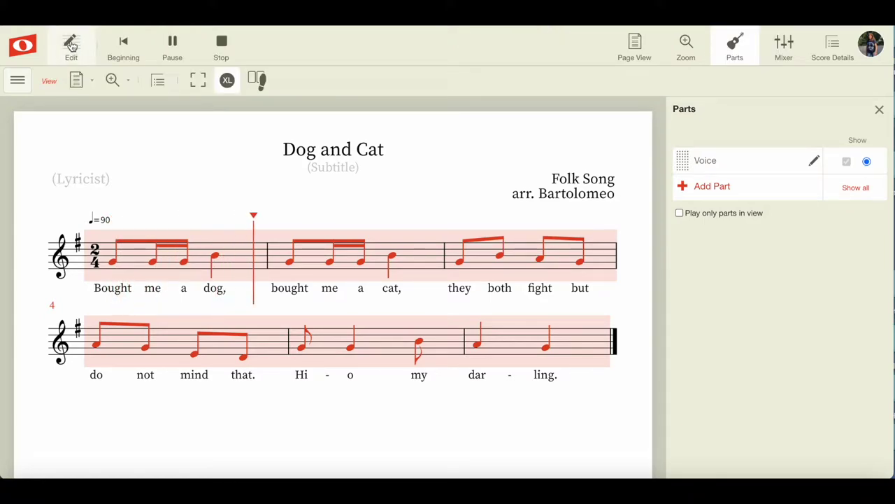
click(221, 44)
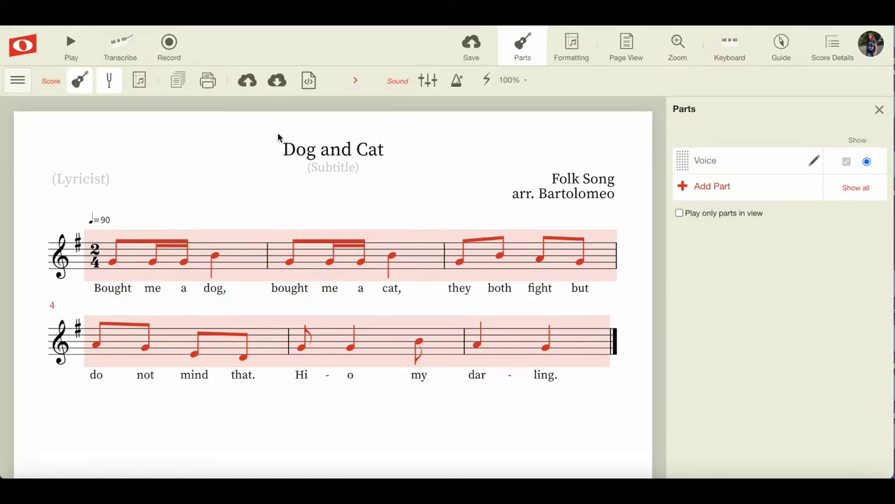
click(708, 193)
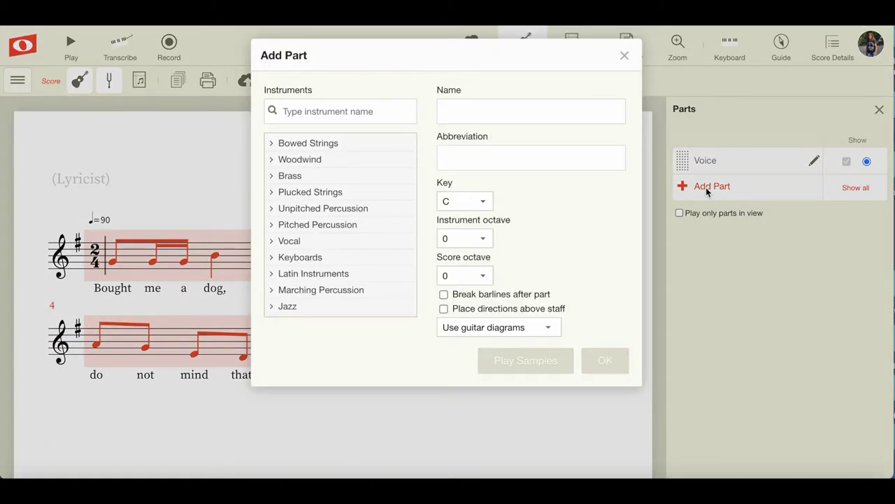
Browse Pitched Percussion and audition the Xylophone sound samples.
click(275, 225)
scroll(330, 245, down, 2)
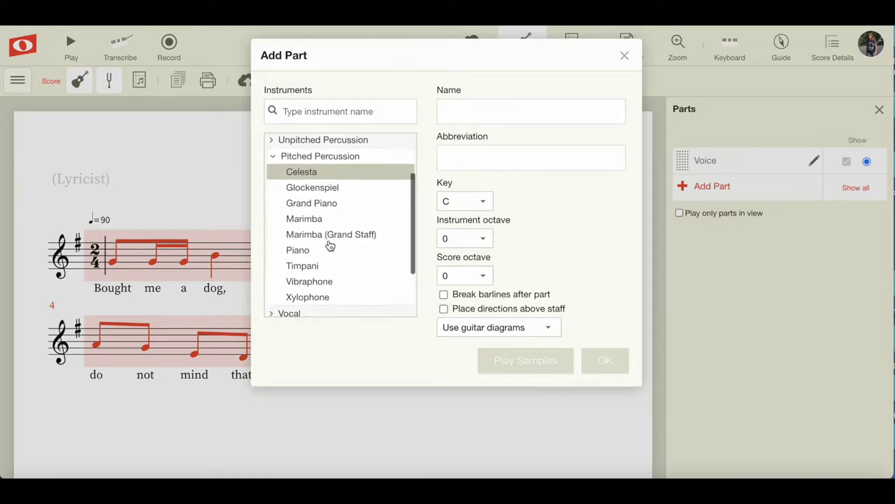
scroll(330, 245, down, 1)
scroll(330, 244, up, 1)
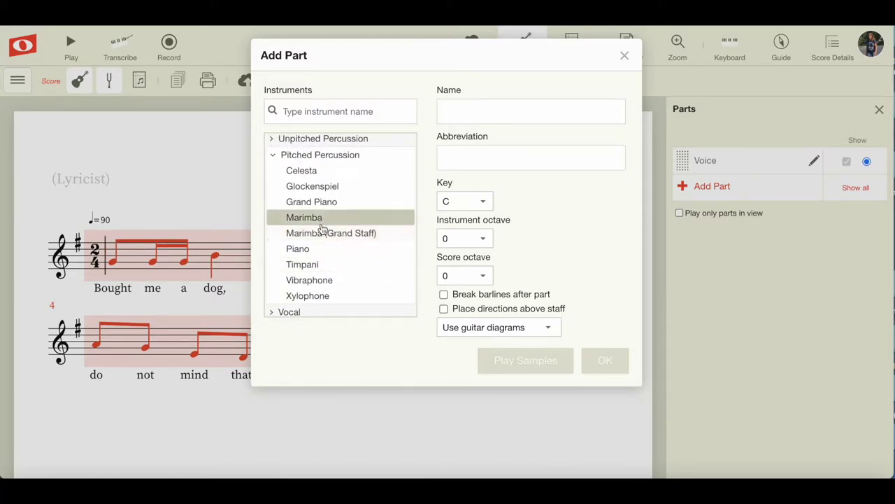
click(308, 297)
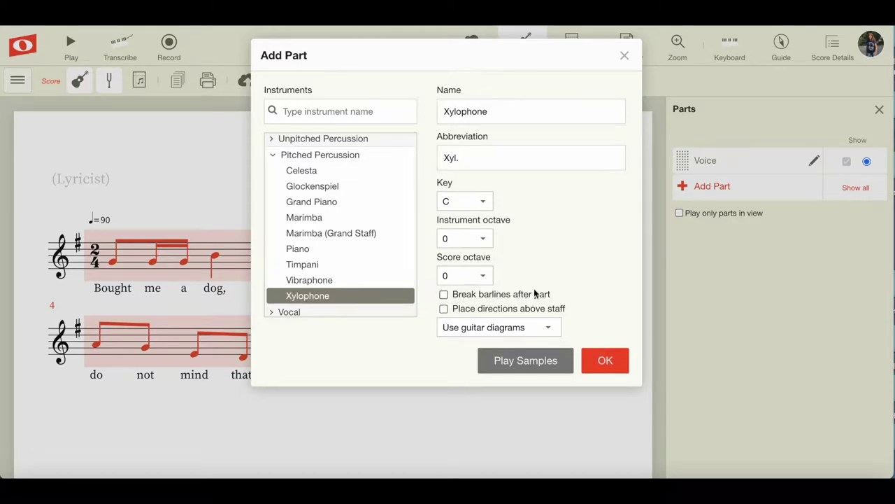
click(534, 361)
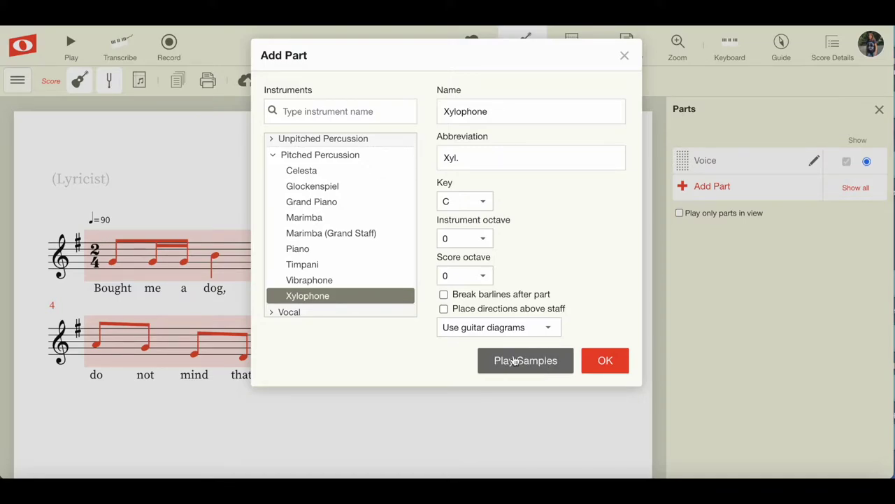
Add a Marimba part with name and abbreviation both set to BX.
click(312, 219)
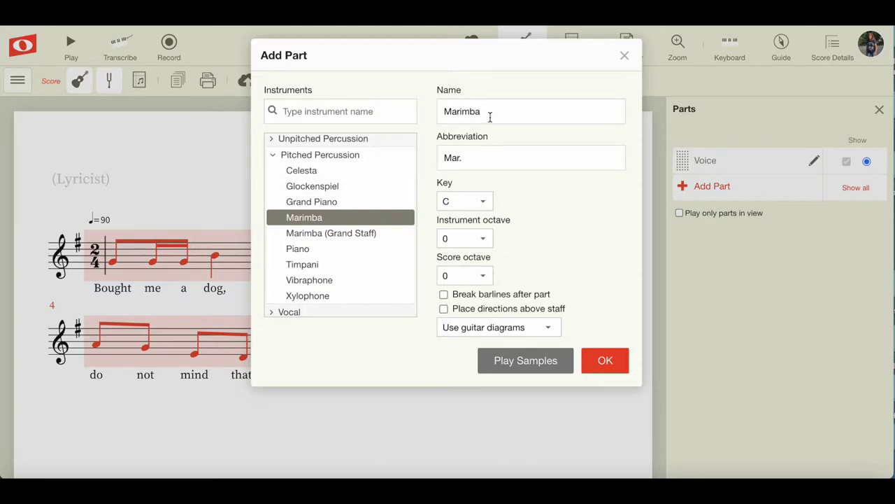
drag(488, 114, 441, 110)
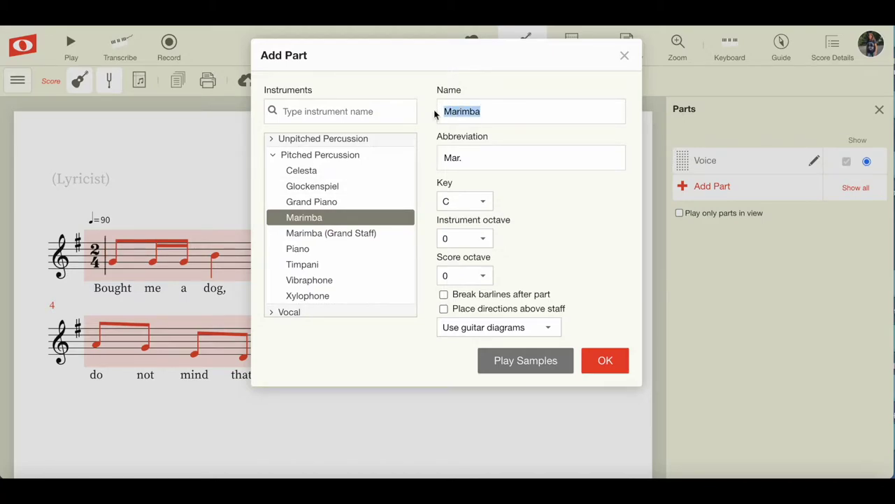
text(BX)
key(Tab)
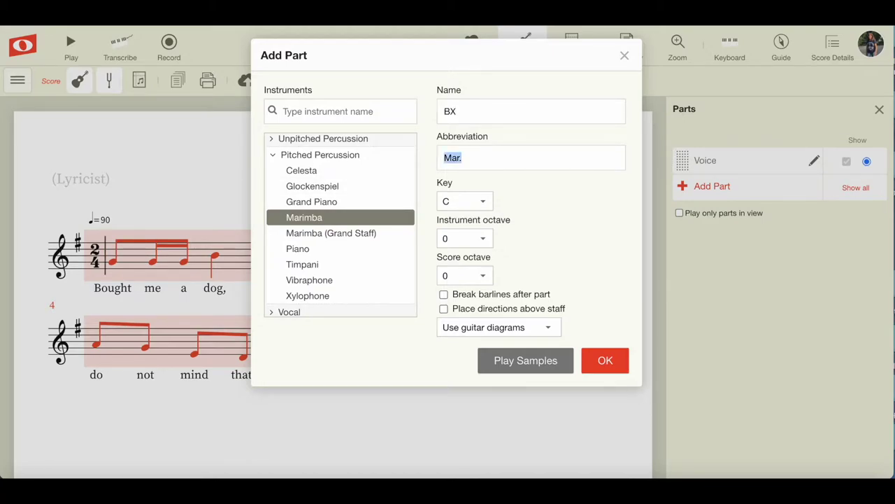
text(BX)
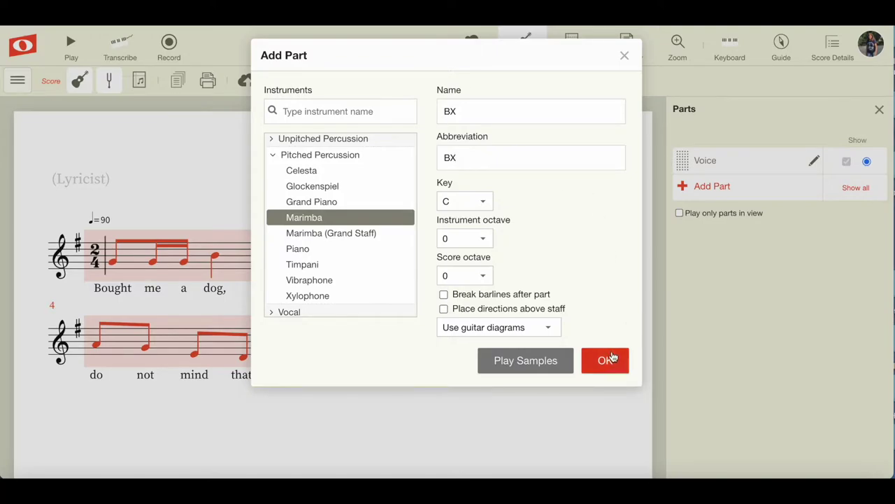
click(606, 362)
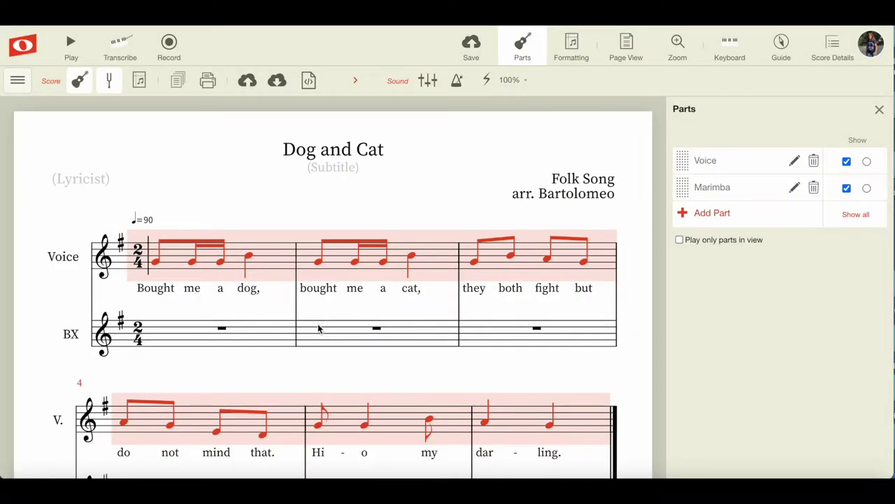
Enter a two-note chord on beat 1 of BX measure 1.
scroll(318, 323, down, 2)
scroll(315, 322, down, 2)
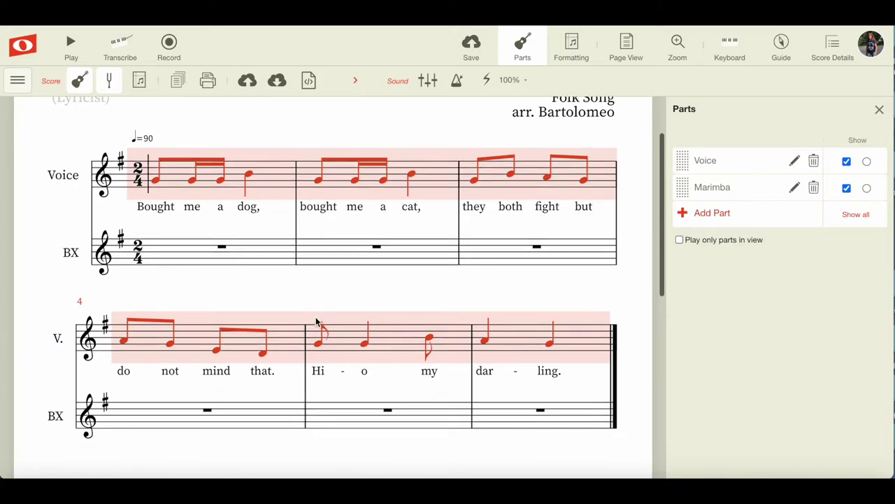
scroll(315, 321, up, 2)
scroll(316, 322, up, 1)
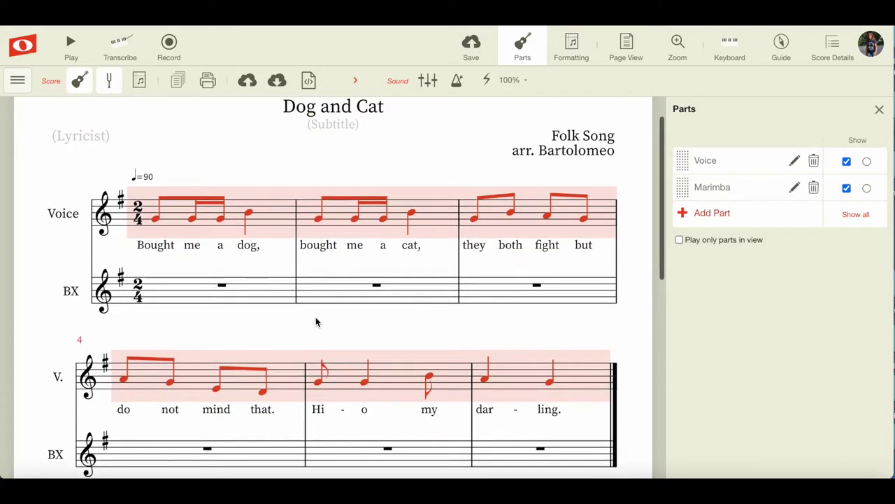
click(214, 137)
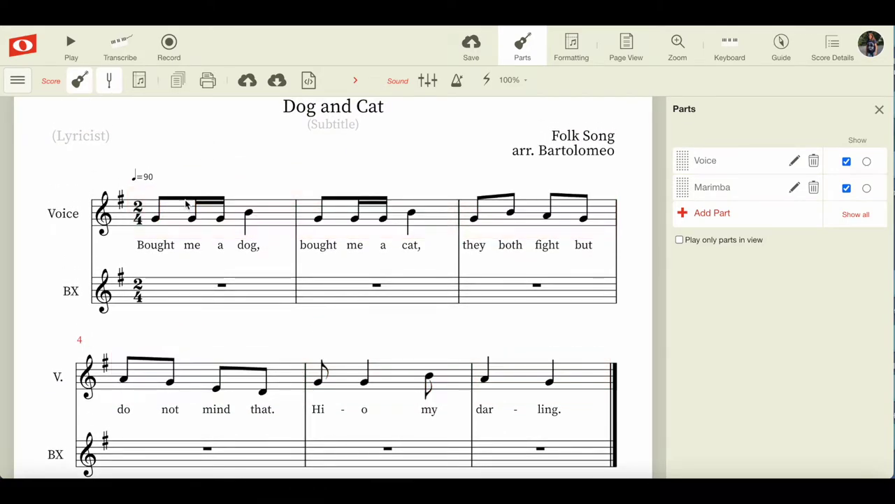
click(156, 299)
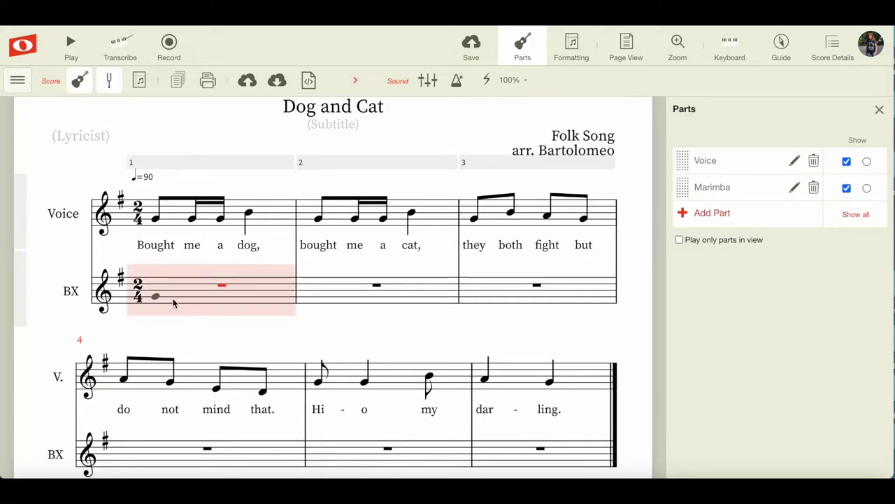
click(155, 296)
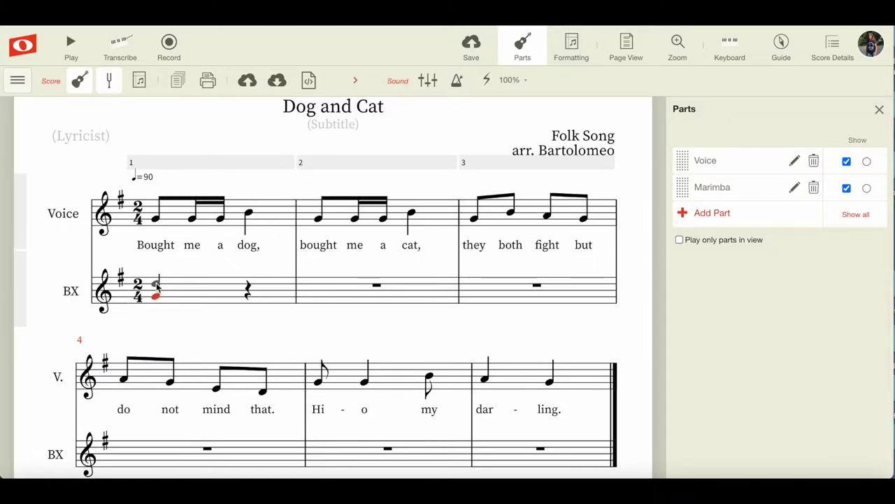
click(157, 285)
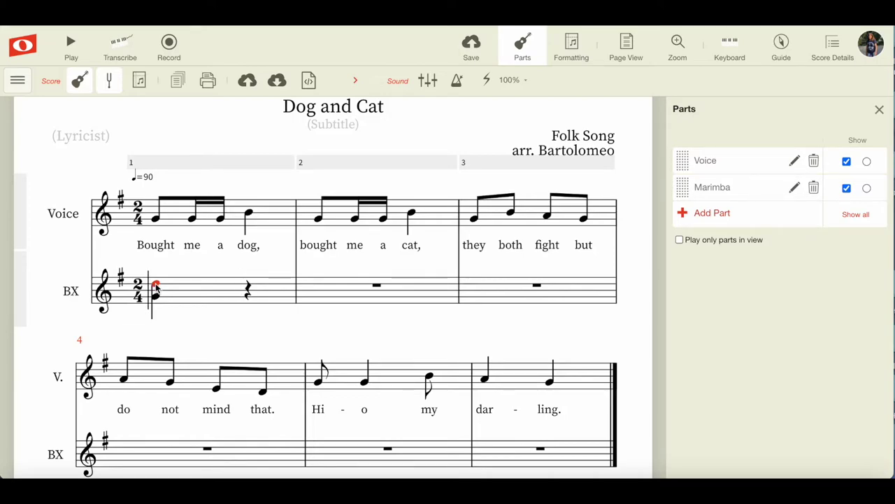
click(155, 285)
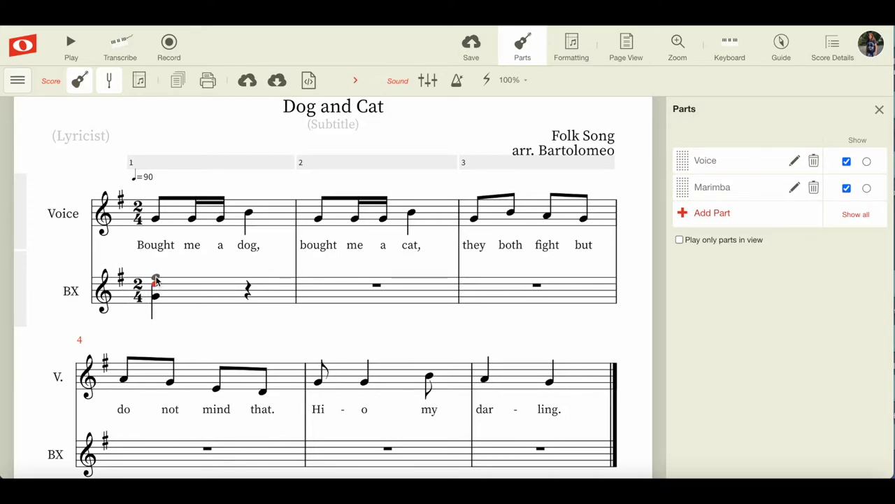
click(144, 125)
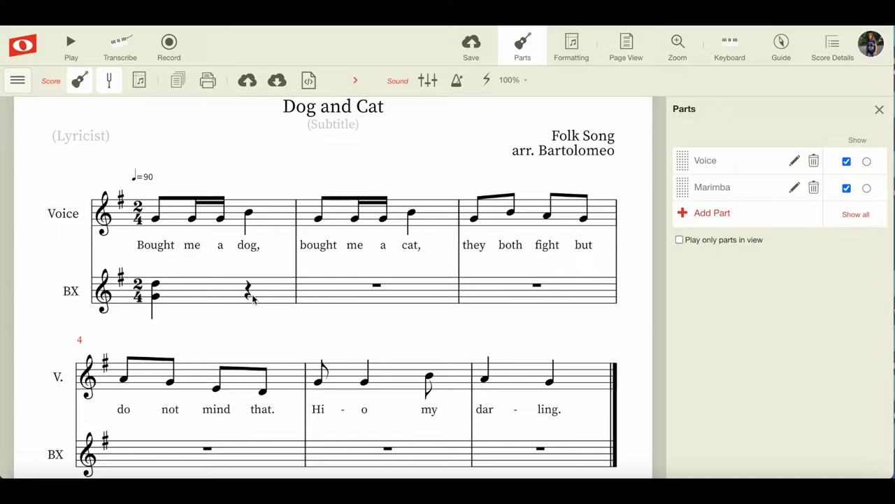
Repeat the chord measure through all BX measures and play the score back.
click(211, 298)
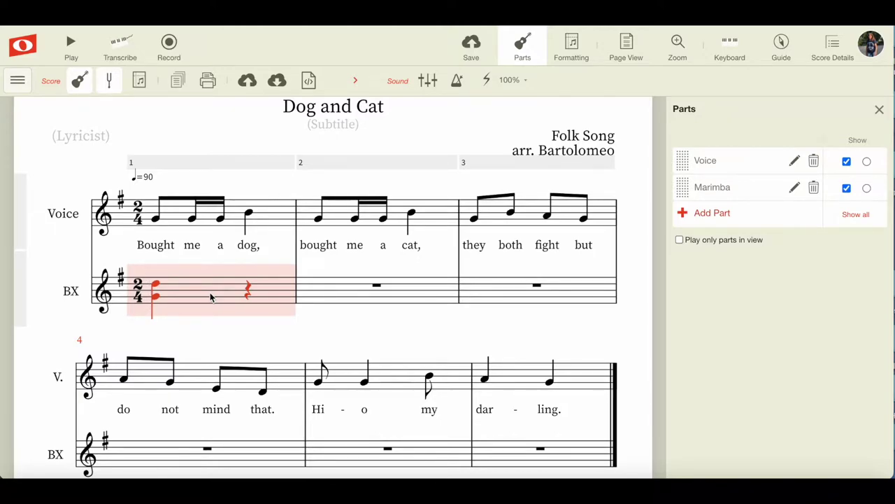
key(r)
key(r)
key(r)
key(r)
key(r)
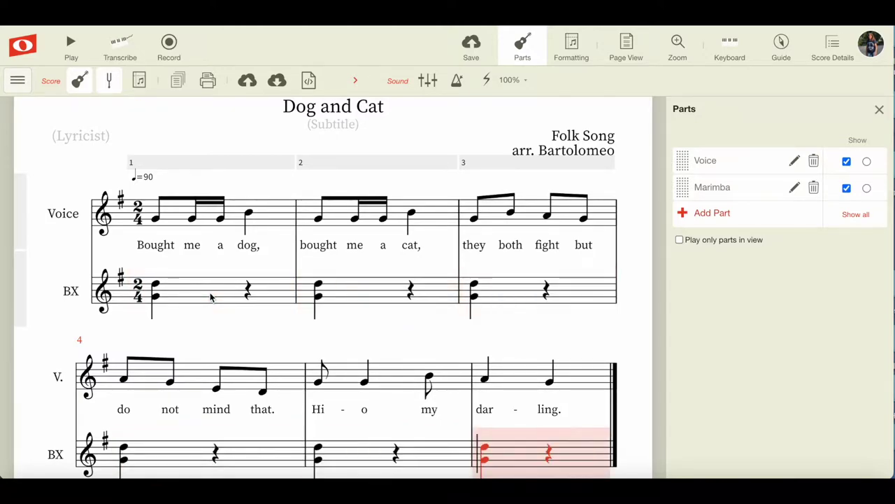
click(139, 125)
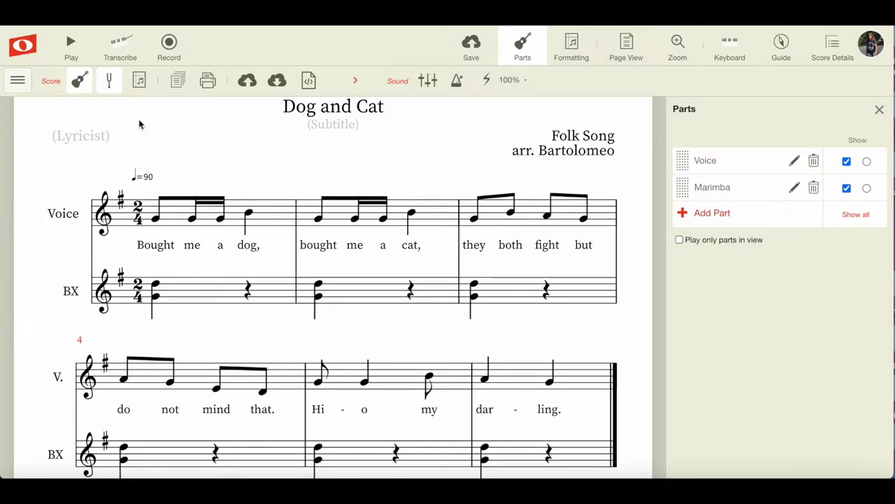
click(70, 44)
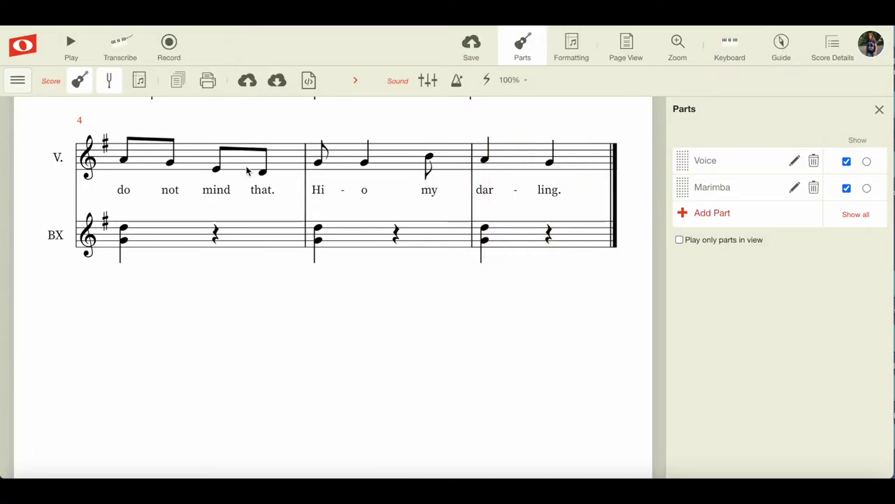
Drag the BX chord's top note lower and paste the new voicing into following measures.
scroll(246, 170, down, 1)
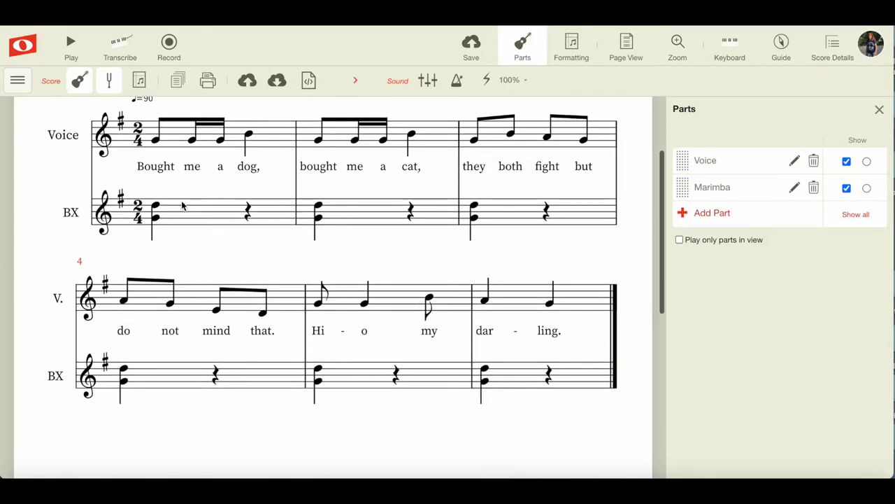
click(156, 207)
drag(157, 207, 157, 230)
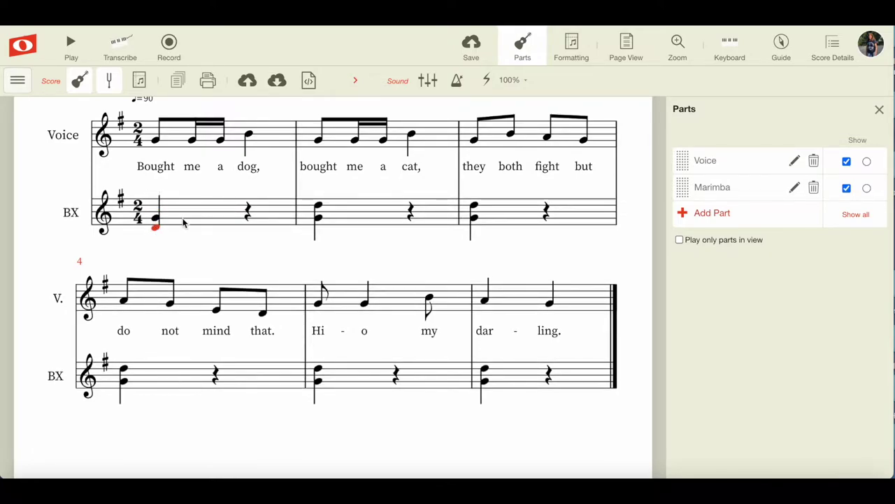
click(221, 216)
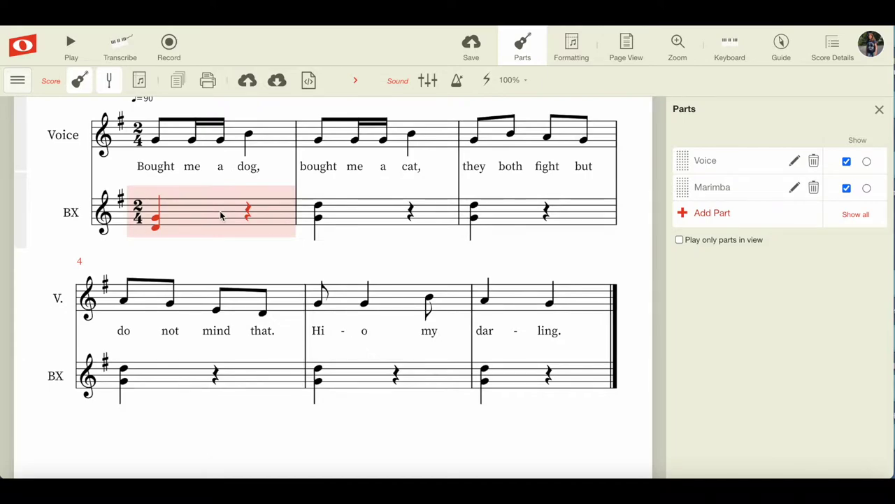
key(ctrl+v)
key(ctrl+v)
key(ctrl+v)
key(ctrl+v)
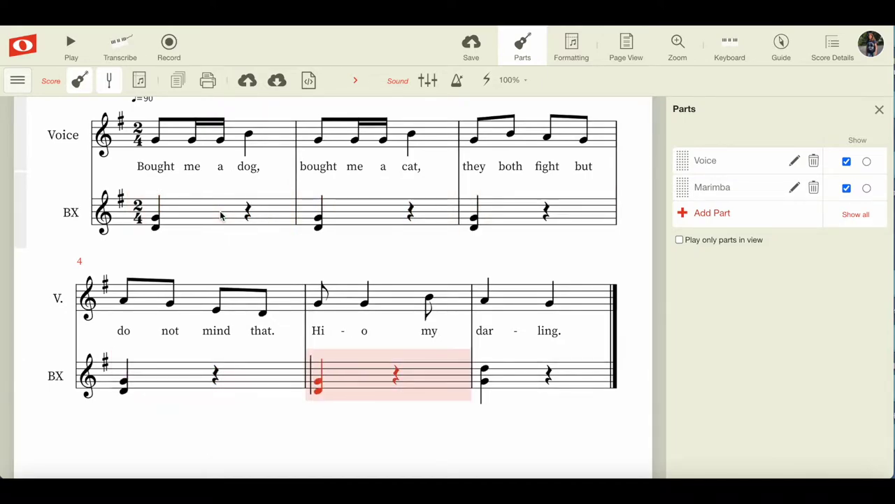
key(ctrl+v)
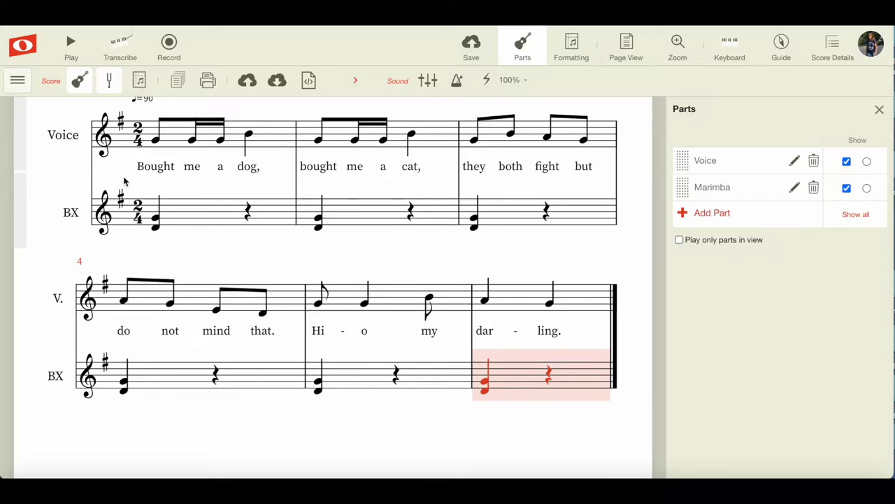
Play the two-part score back twice to hear the revised chord.
scroll(77, 159, up, 1)
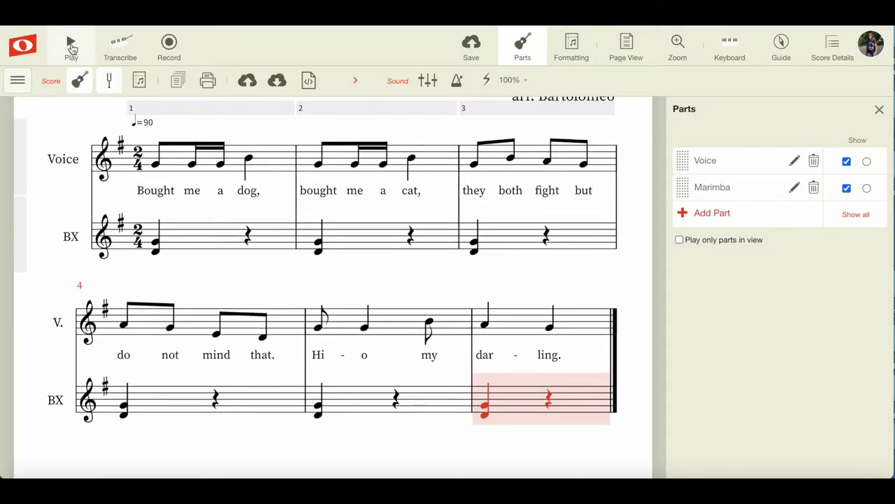
click(72, 47)
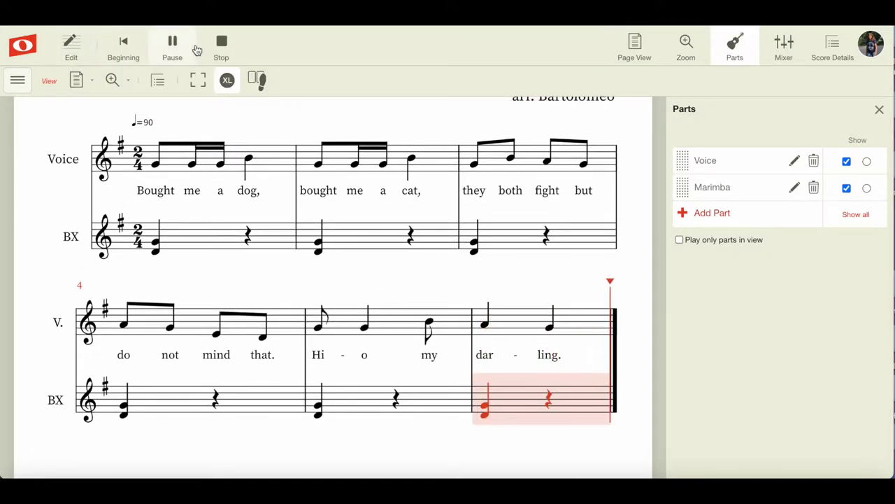
click(360, 114)
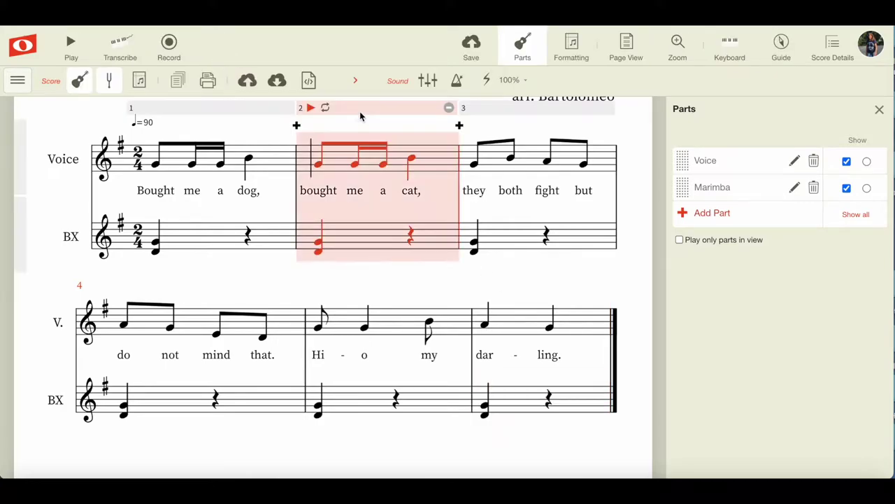
click(69, 123)
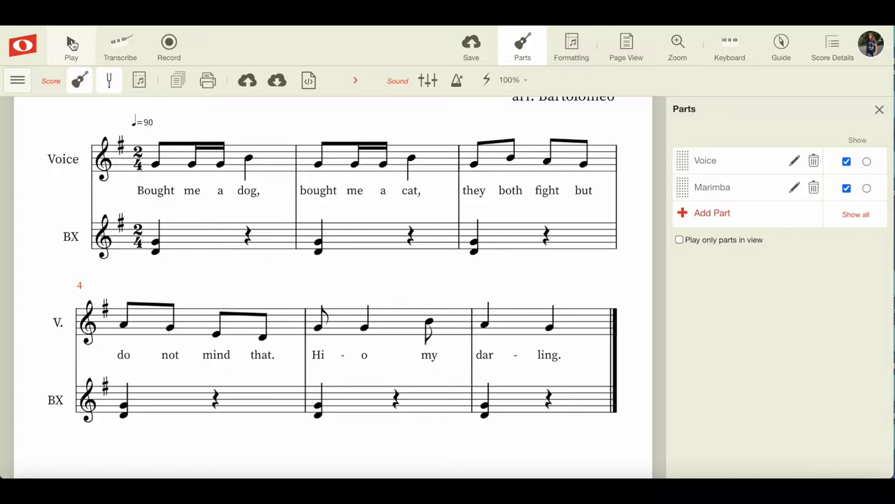
click(73, 45)
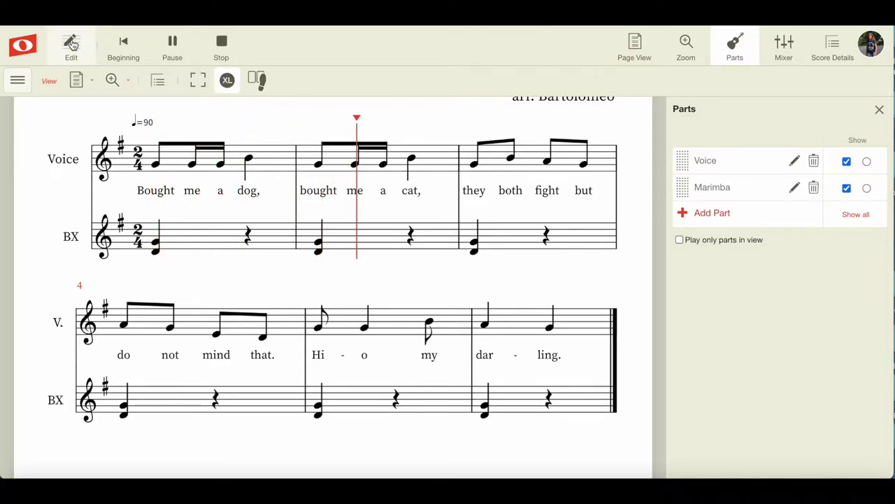
click(221, 44)
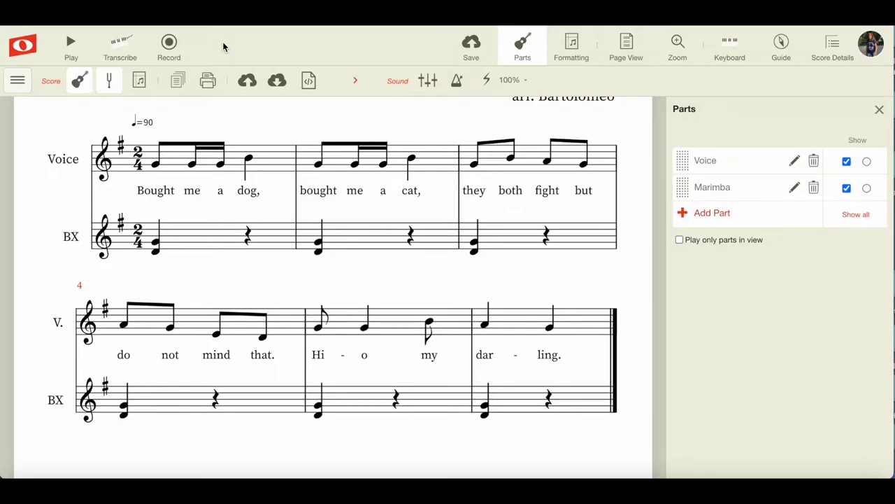
click(713, 214)
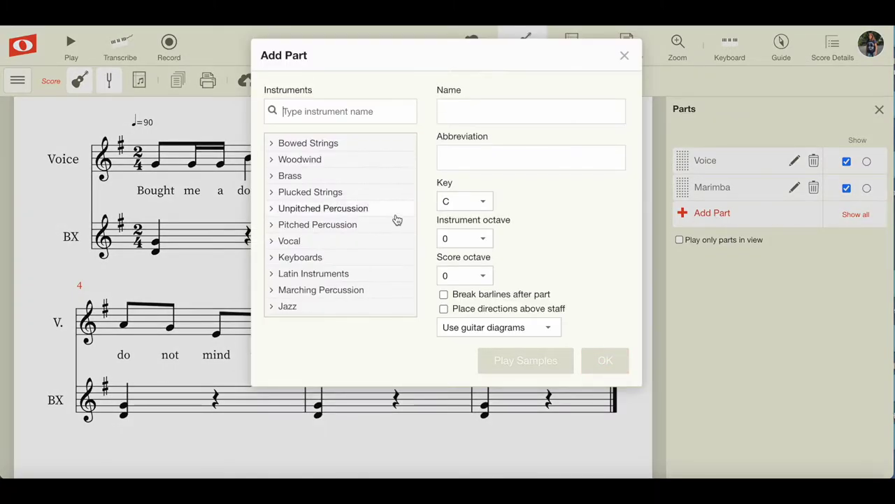
Browse Pitched Percussion and audition the Glockenspiel sound samples.
click(272, 226)
scroll(350, 215, down, 1)
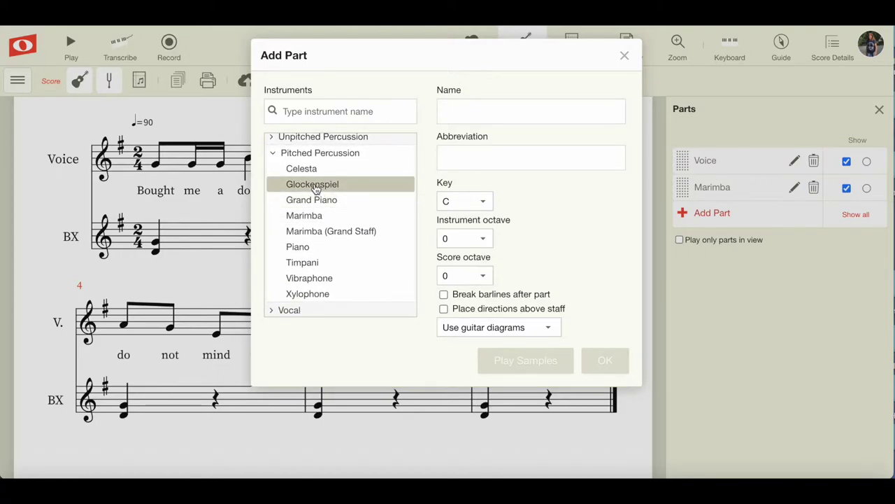
click(316, 186)
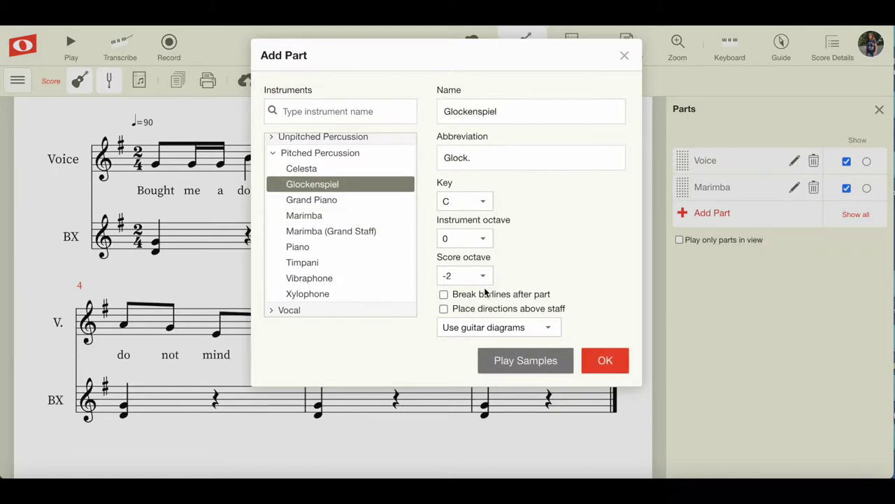
click(544, 366)
Add a Vibraphone part named Met/Glock with abbreviation Met/Glo.
click(320, 280)
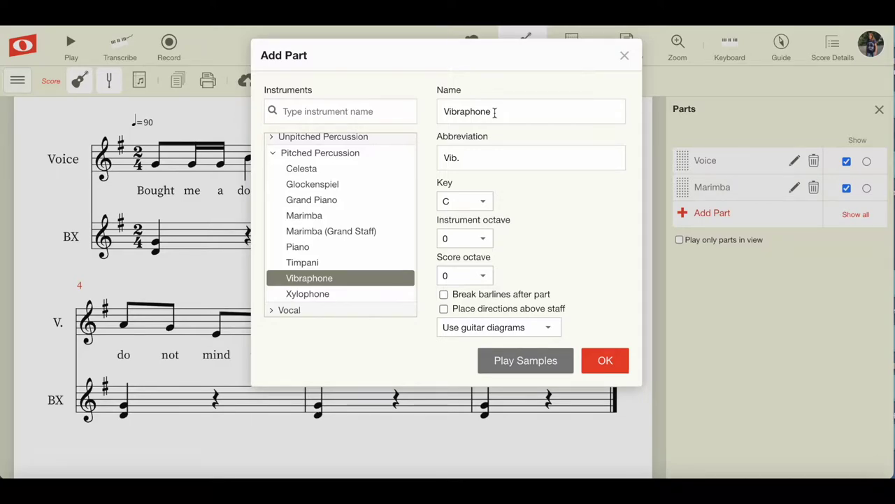
drag(494, 112, 446, 112)
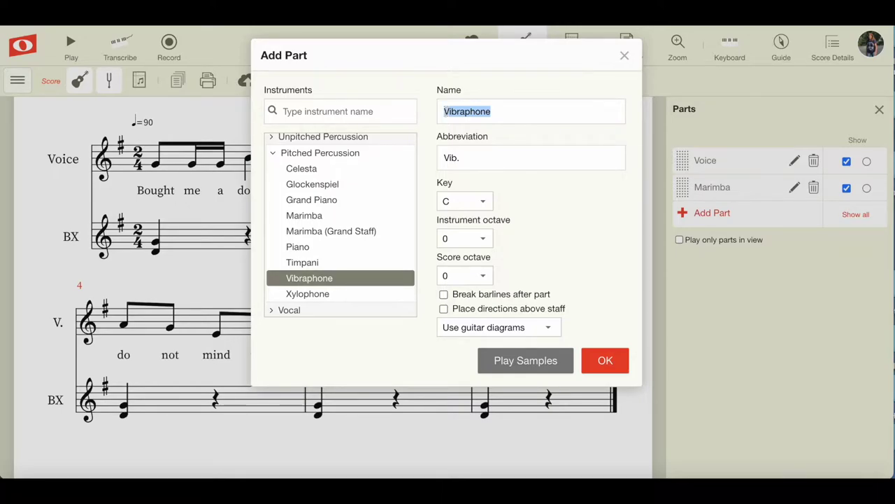
text(Met/)
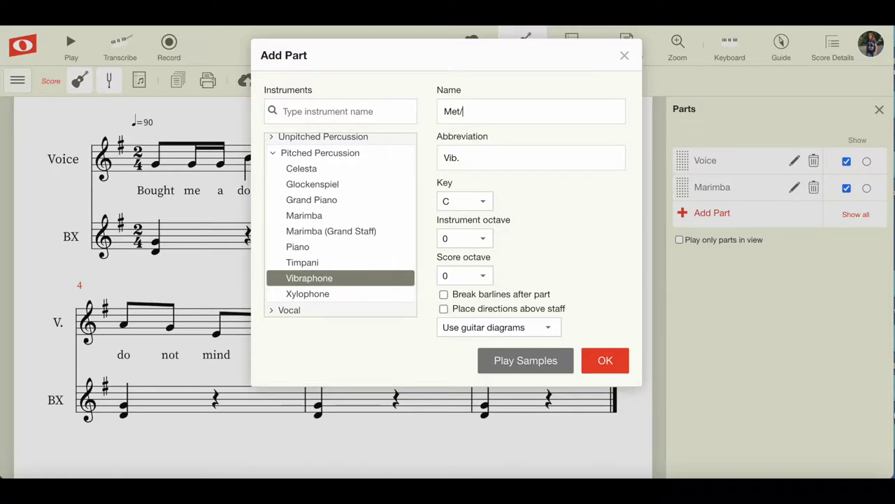
text(Glock)
key(Tab)
text(Met/)
text(Glo)
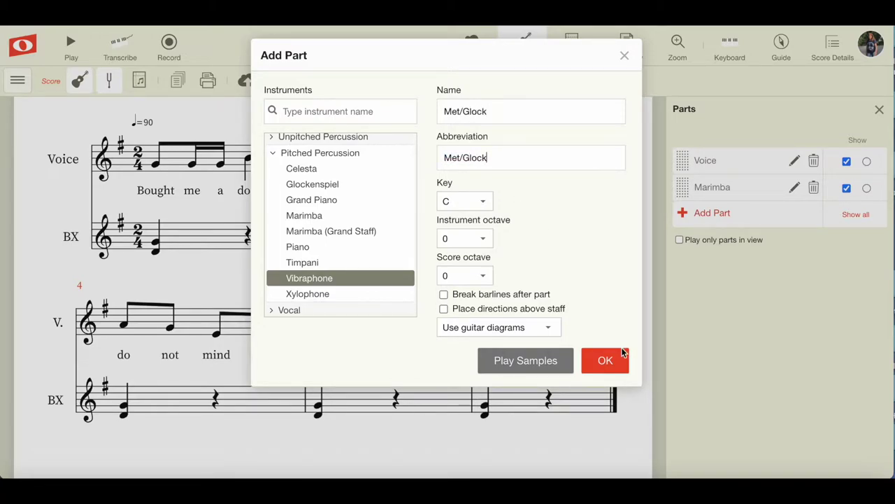
click(605, 361)
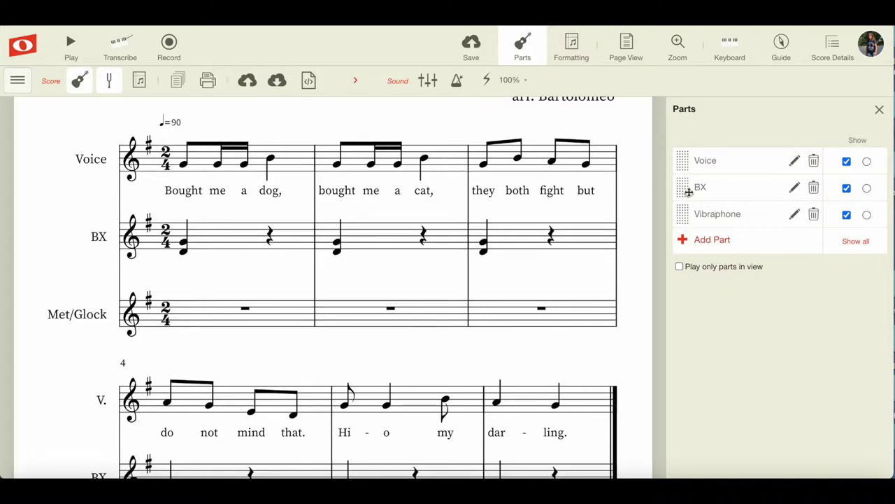
Move BX below Met/Glock and write a rest–D, G–D pattern in Met/Glock measures 1–2.
drag(684, 187, 685, 223)
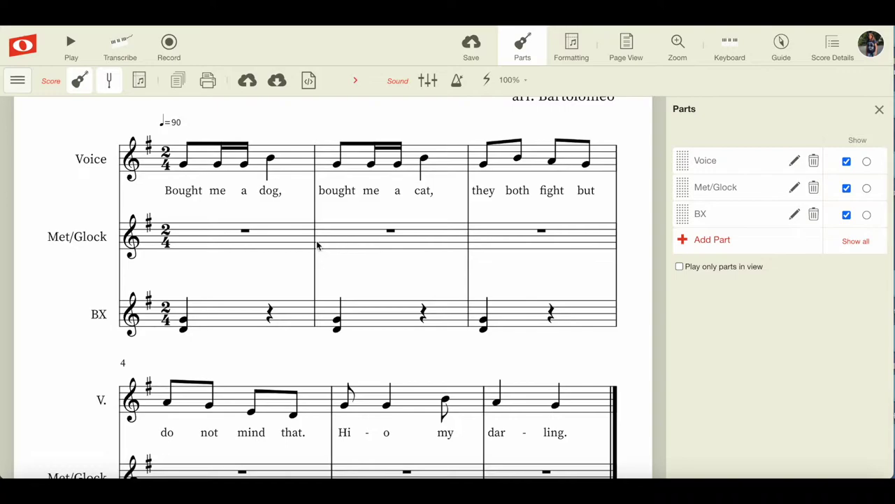
click(247, 232)
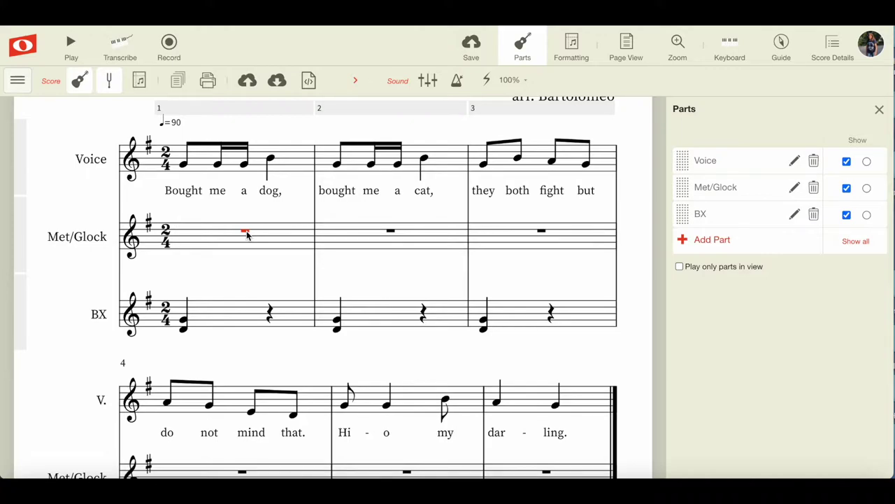
key(5)
click(270, 239)
click(270, 234)
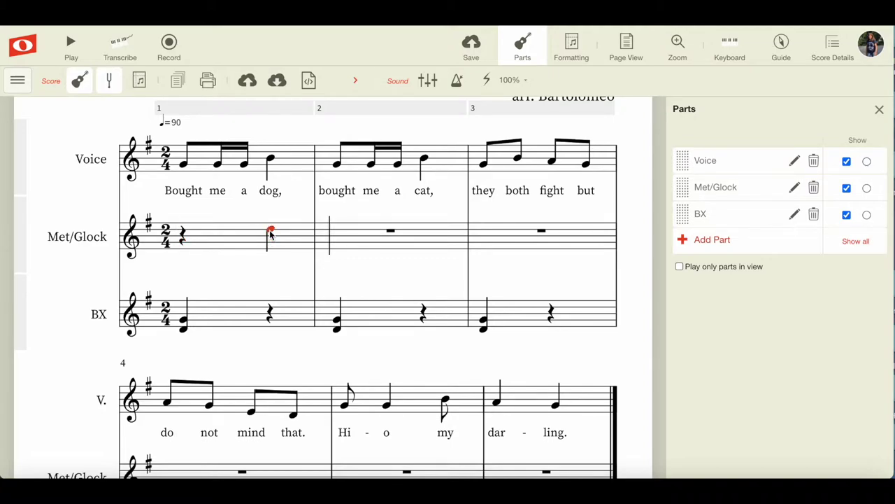
click(339, 245)
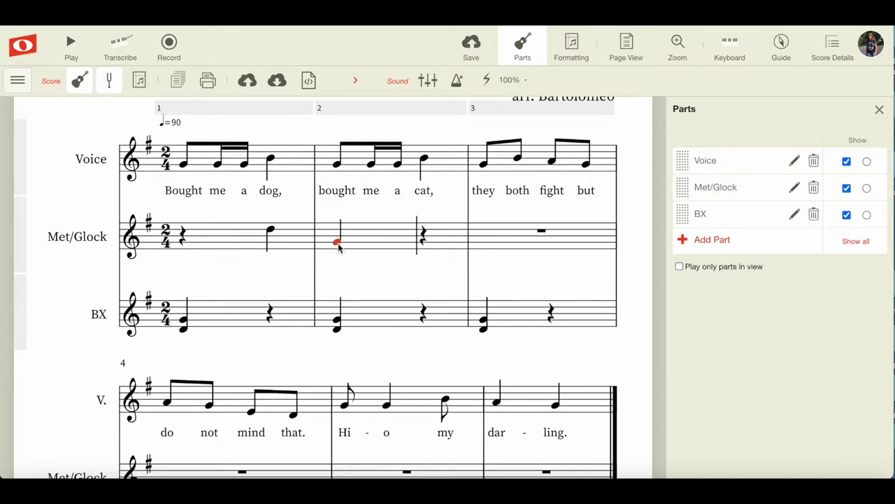
click(422, 231)
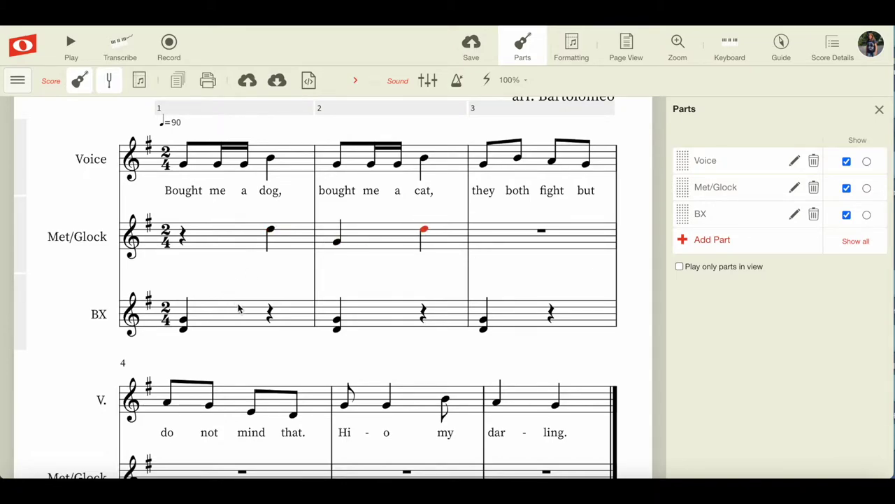
Repeat the two-bar Met/Glock pattern into measures 3–6.
click(228, 239)
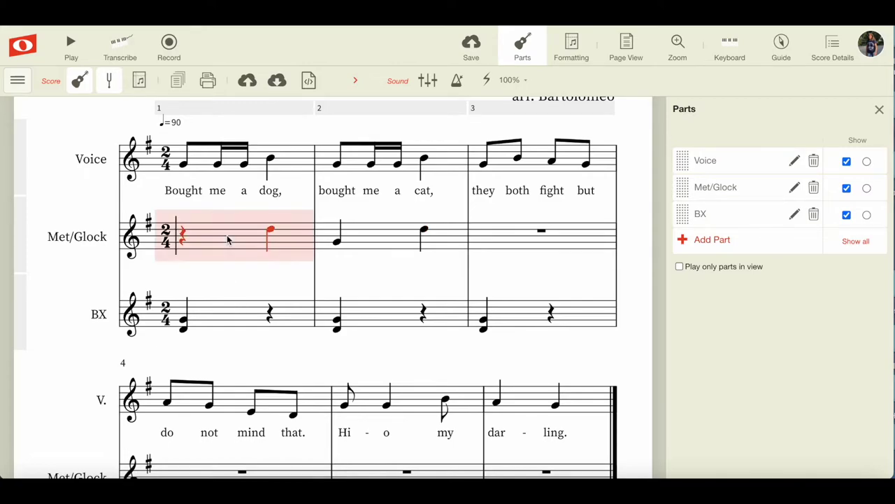
shift+click(378, 240)
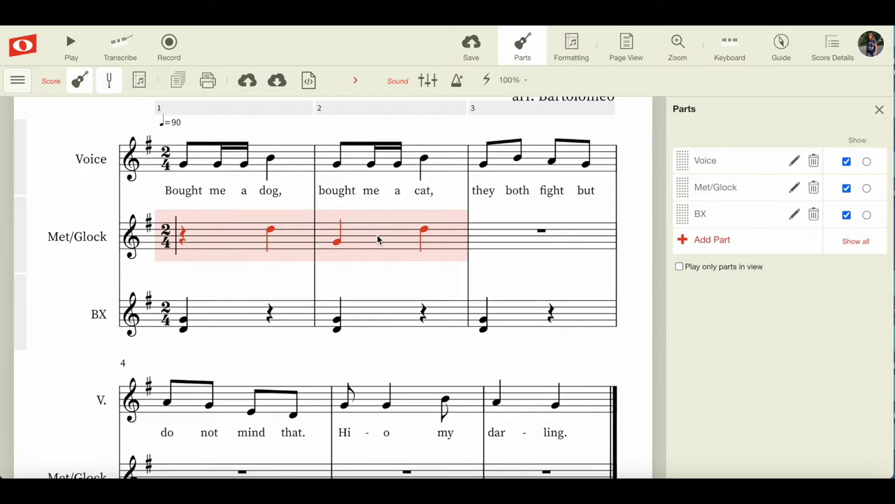
key(r)
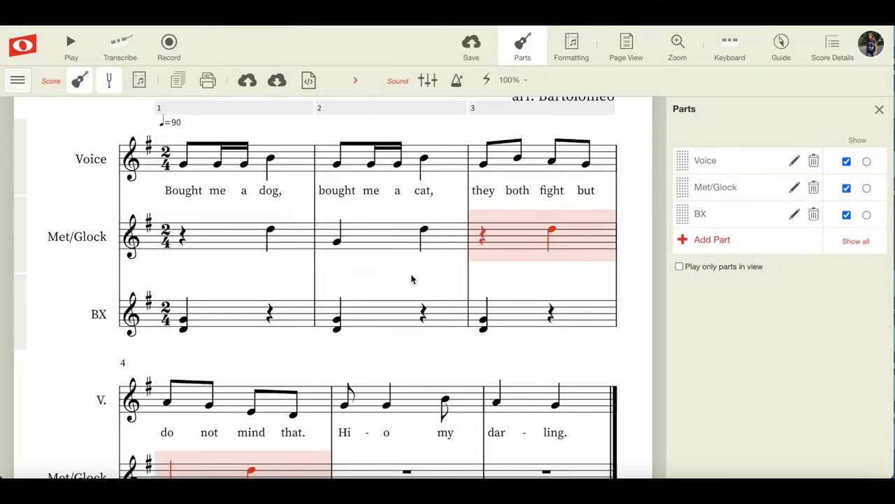
scroll(411, 279, down, 1)
scroll(411, 279, down, 1)
scroll(411, 278, down, 2)
key(r)
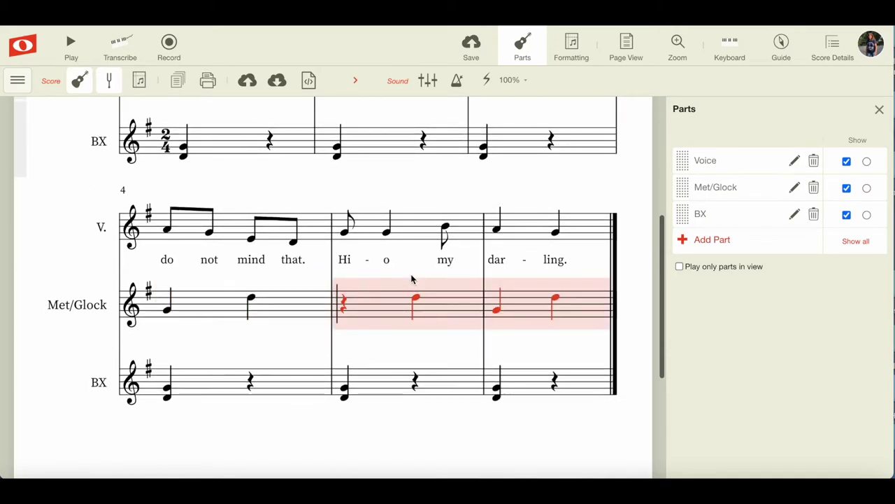
scroll(411, 279, up, 4)
scroll(411, 279, up, 2)
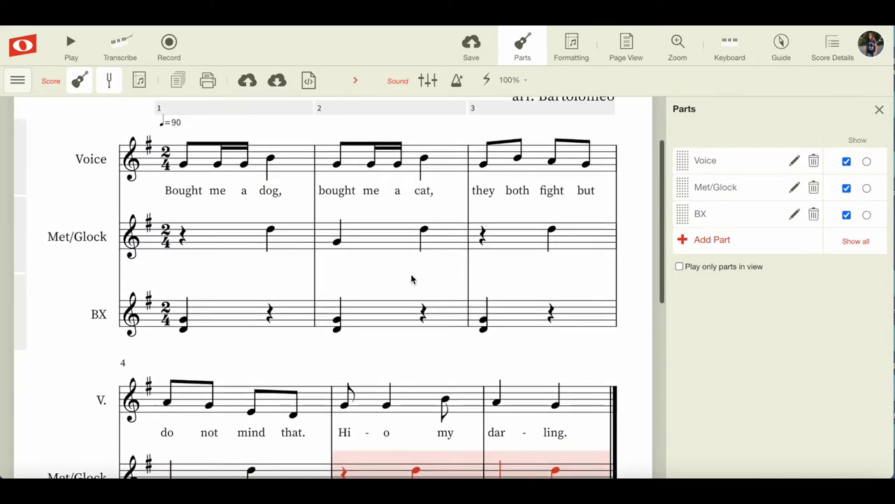
scroll(411, 278, up, 1)
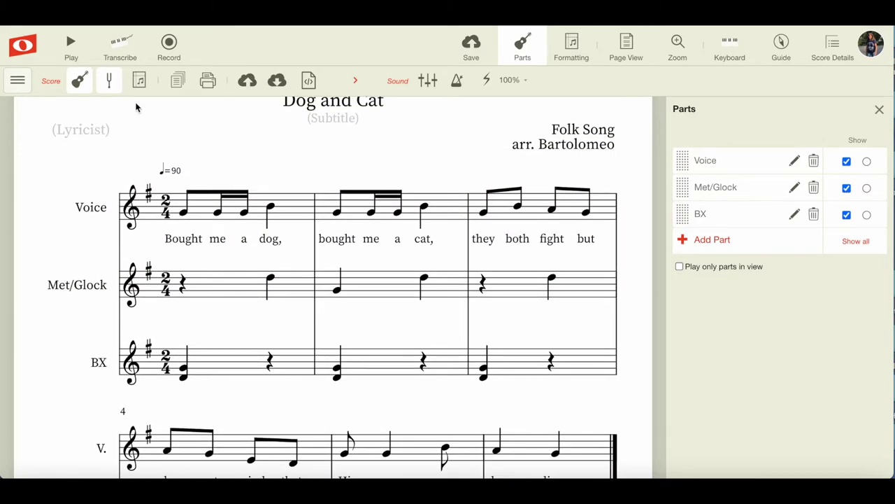
click(71, 46)
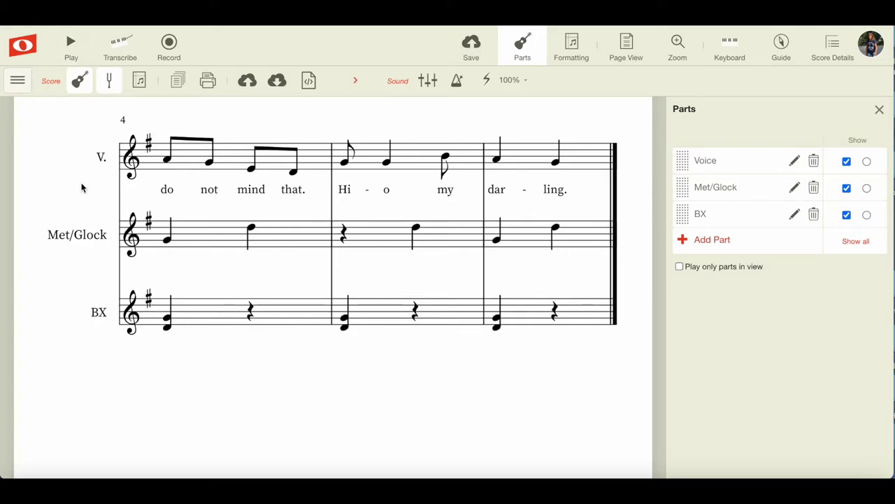
scroll(82, 187, up, 1)
scroll(81, 186, up, 4)
scroll(81, 187, up, 2)
scroll(81, 187, up, 2)
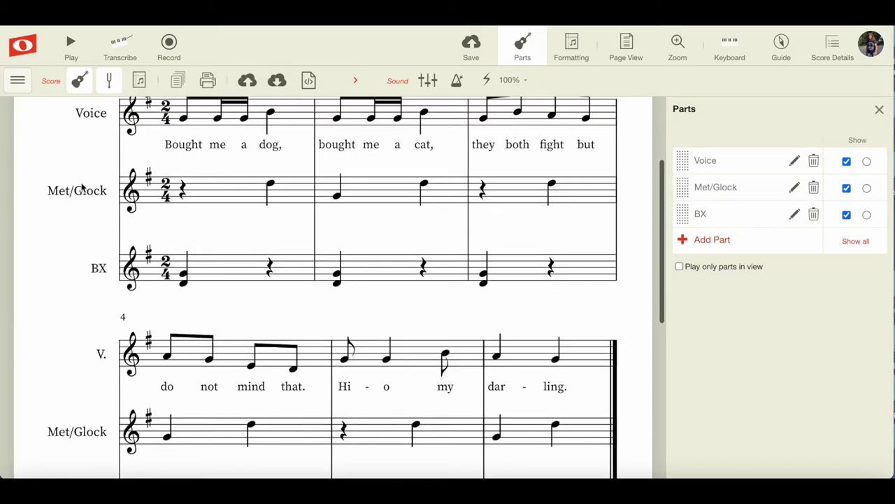
scroll(81, 187, up, 3)
scroll(81, 187, up, 1)
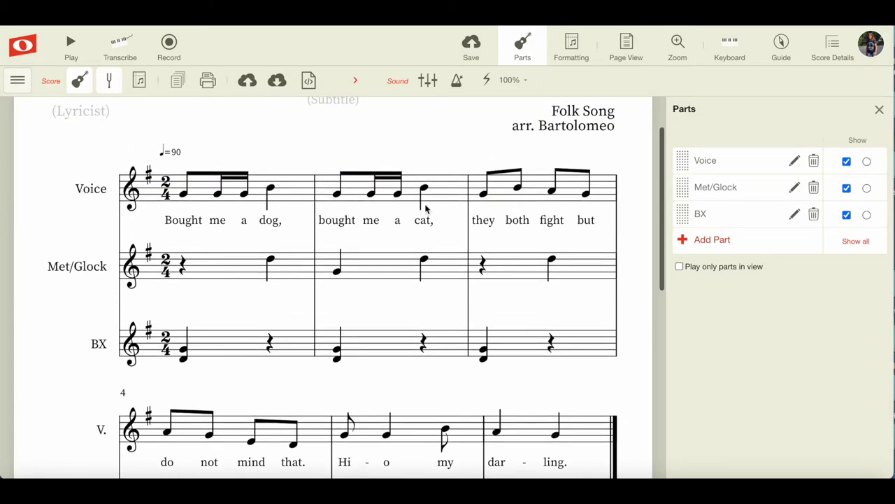
click(713, 240)
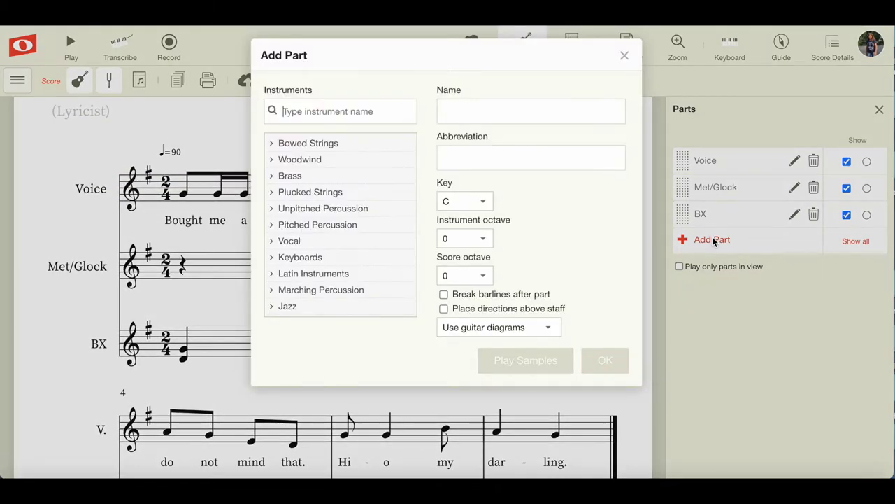
Browse the Unpitched Percussion instrument list.
click(270, 214)
click(356, 230)
scroll(357, 234, down, 1)
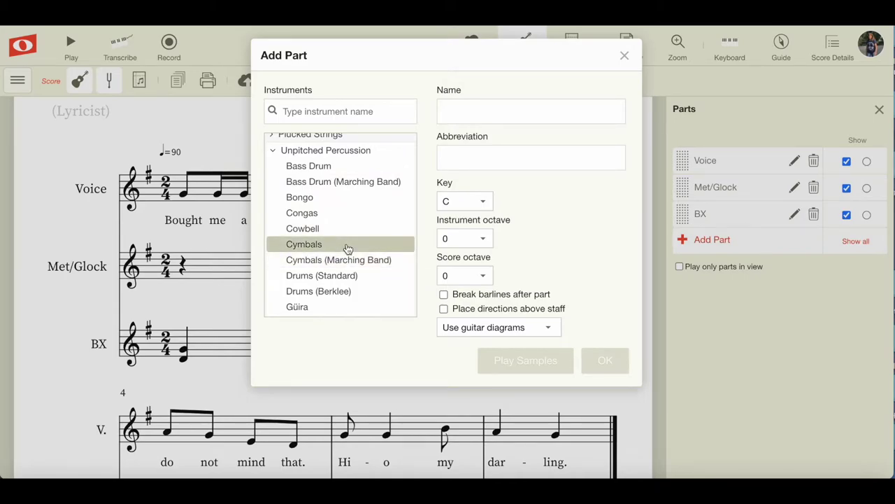
scroll(347, 248, down, 2)
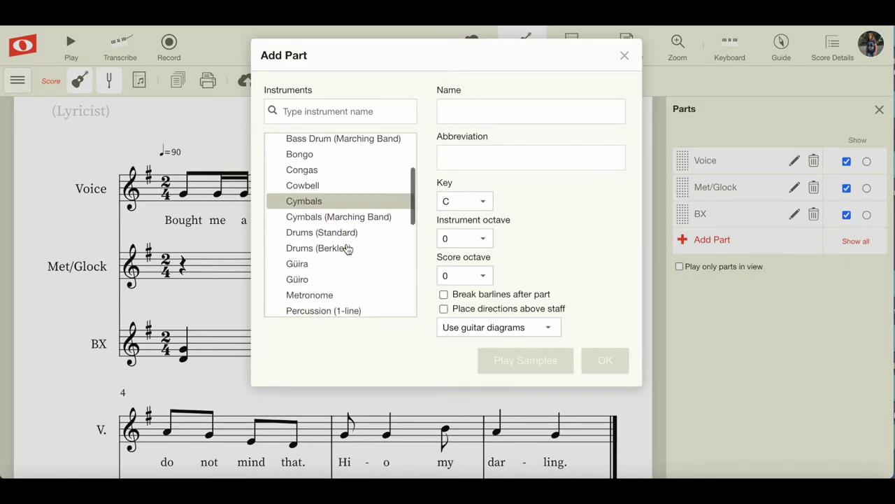
scroll(348, 248, down, 1)
scroll(348, 248, down, 1)
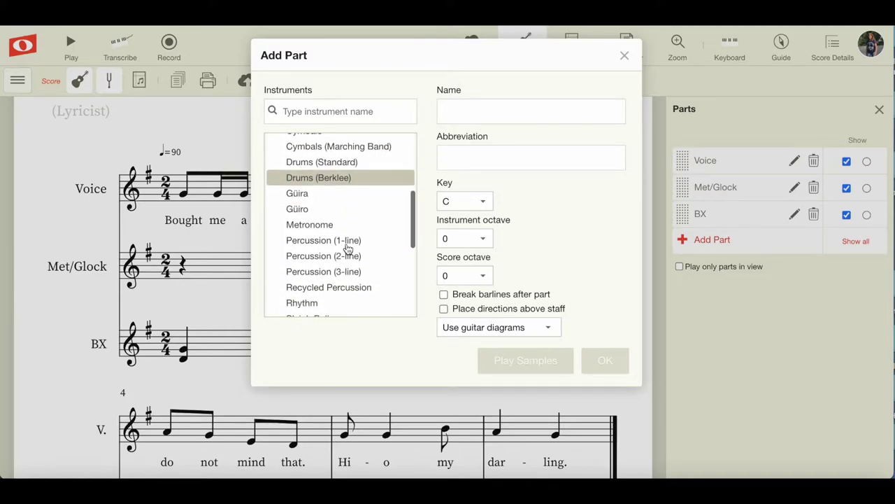
scroll(347, 248, down, 1)
scroll(347, 248, down, 1)
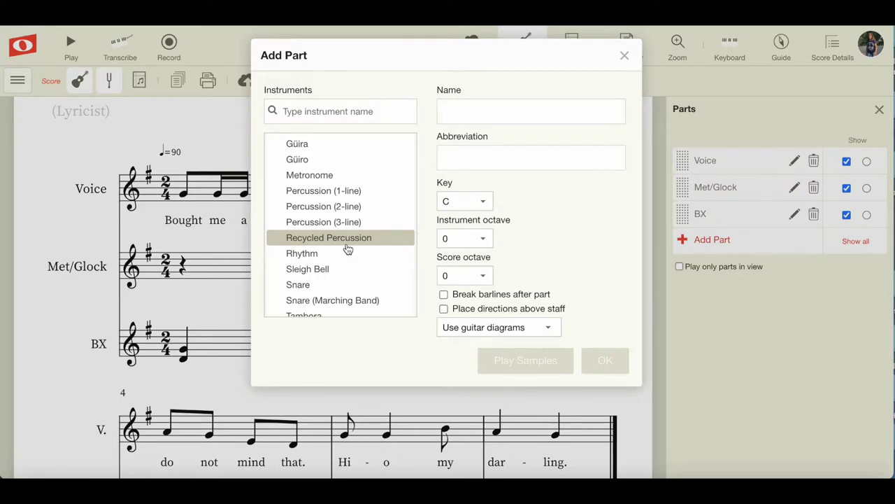
scroll(348, 248, down, 1)
scroll(348, 248, down, 1)
scroll(347, 248, down, 1)
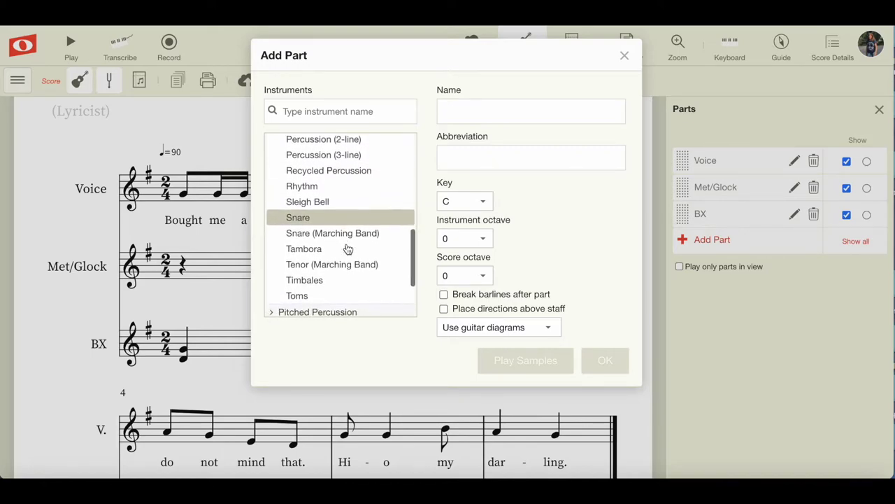
scroll(347, 248, up, 1)
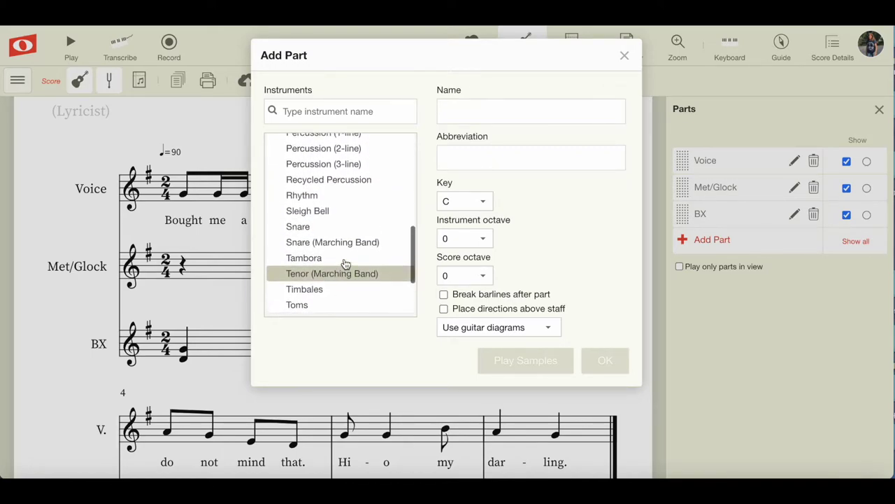
scroll(345, 263, up, 1)
scroll(344, 263, up, 1)
scroll(345, 263, up, 1)
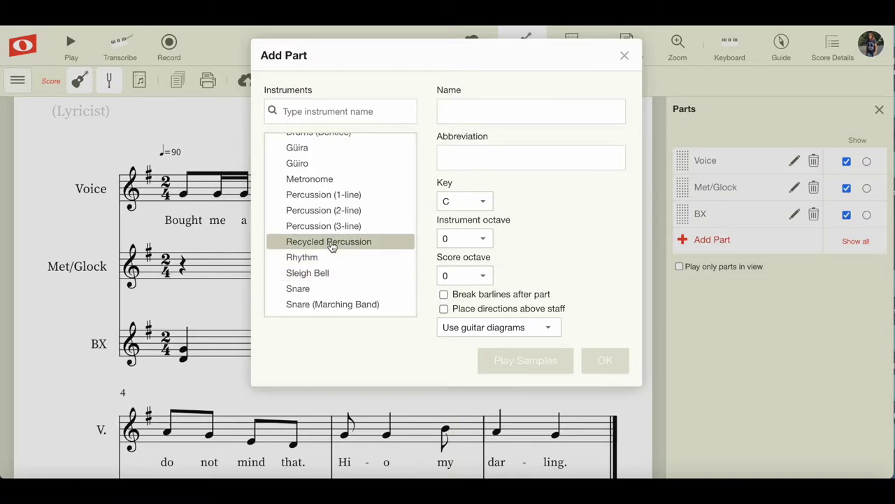
Audition Recycled Percussion, then add a Percussion (1-line) part instead.
click(333, 243)
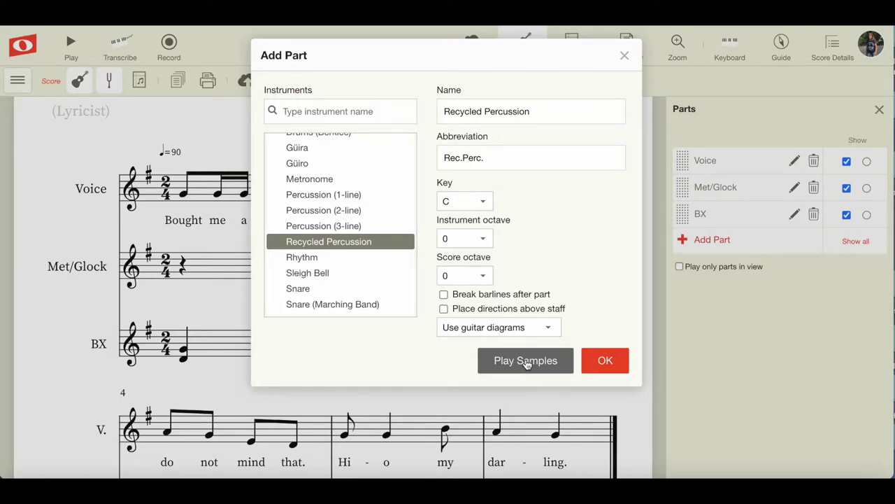
click(527, 362)
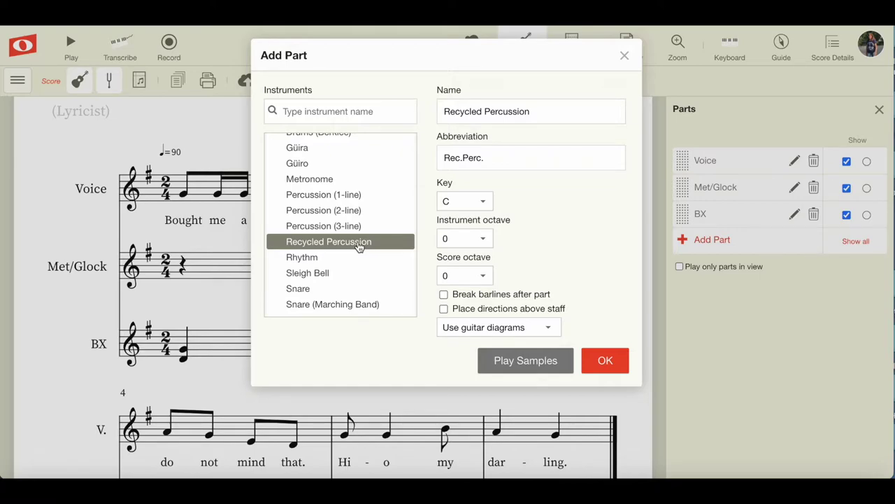
click(321, 201)
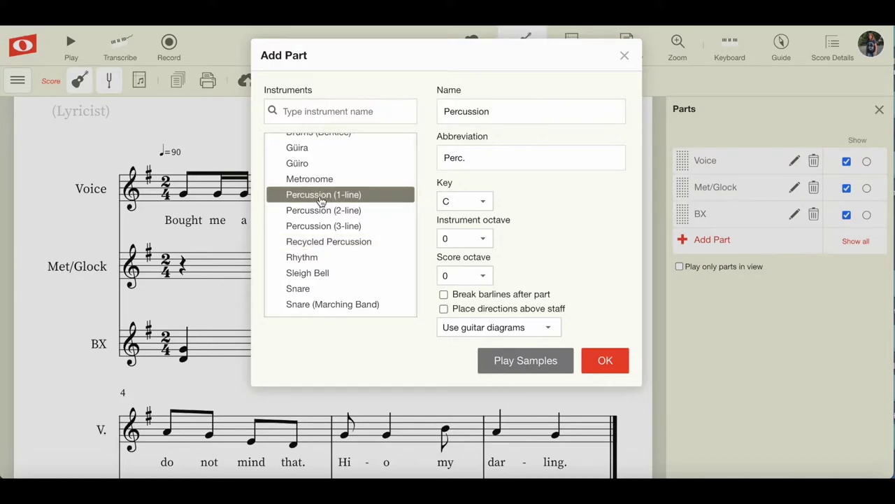
click(605, 361)
Write a quarter, an eighth and two sixteenths in Percussion measure 1.
scroll(565, 350, down, 4)
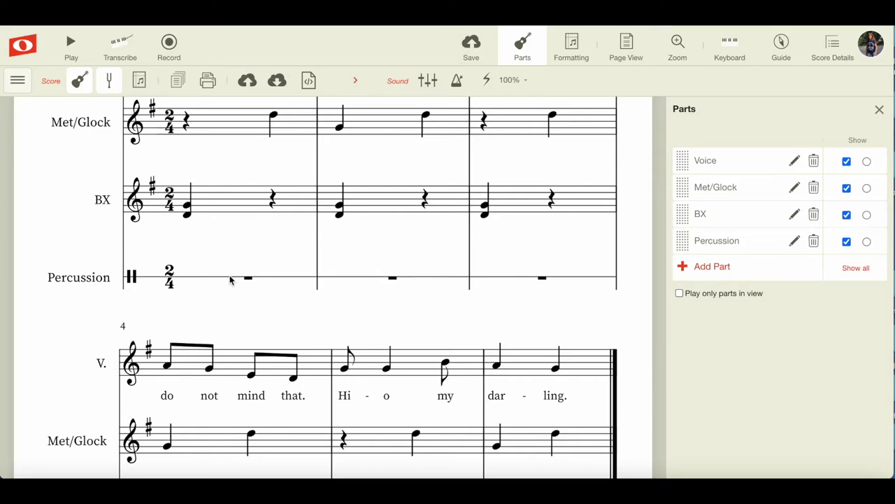
click(188, 278)
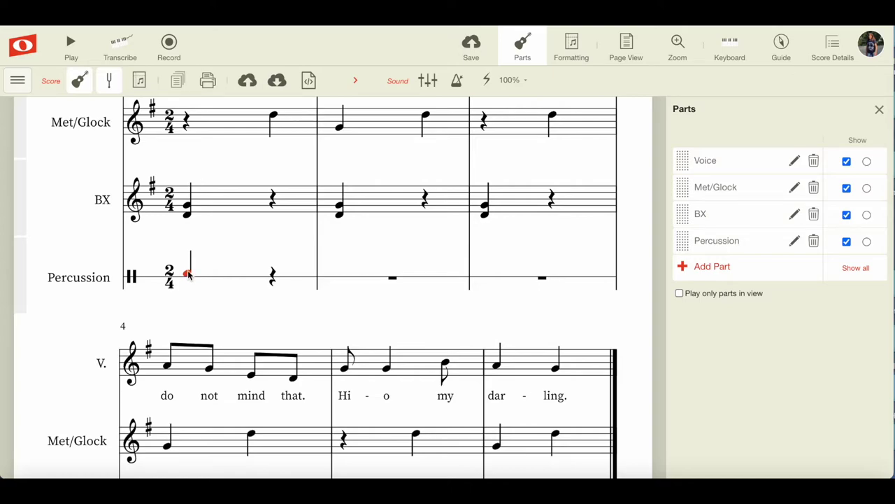
drag(190, 266, 190, 260)
scroll(236, 279, up, 2)
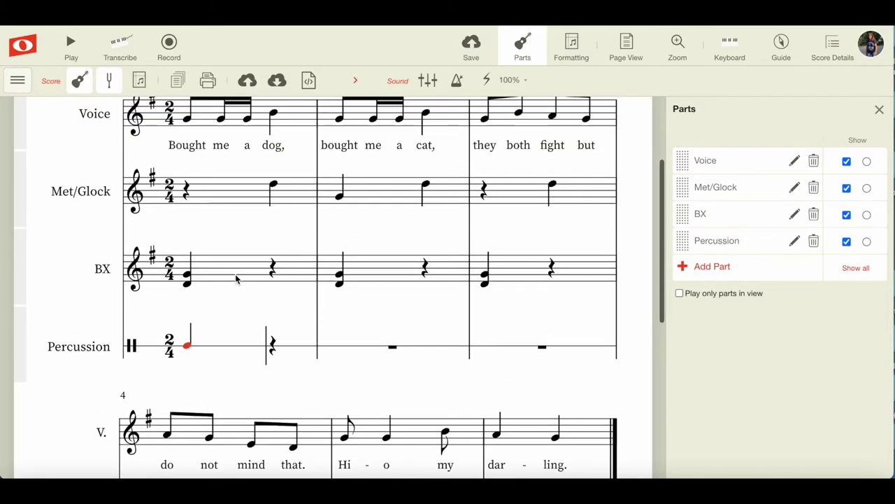
scroll(236, 279, up, 1)
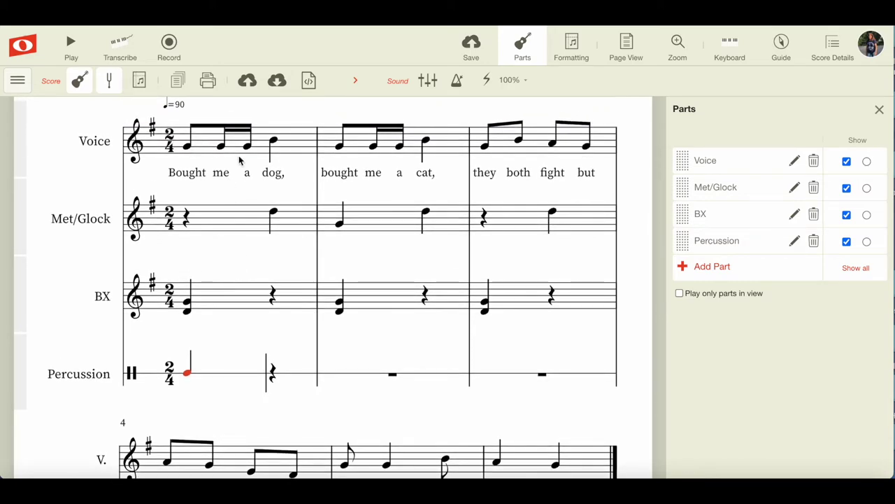
click(271, 373)
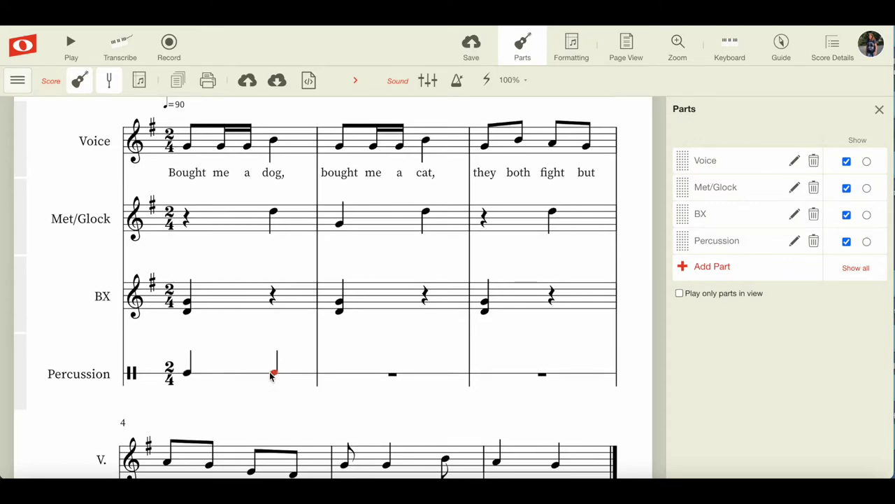
key(4)
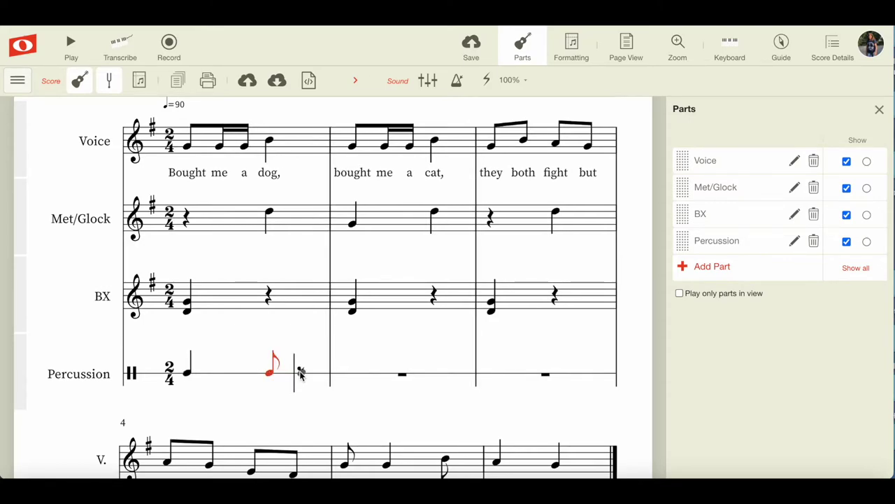
key(b)
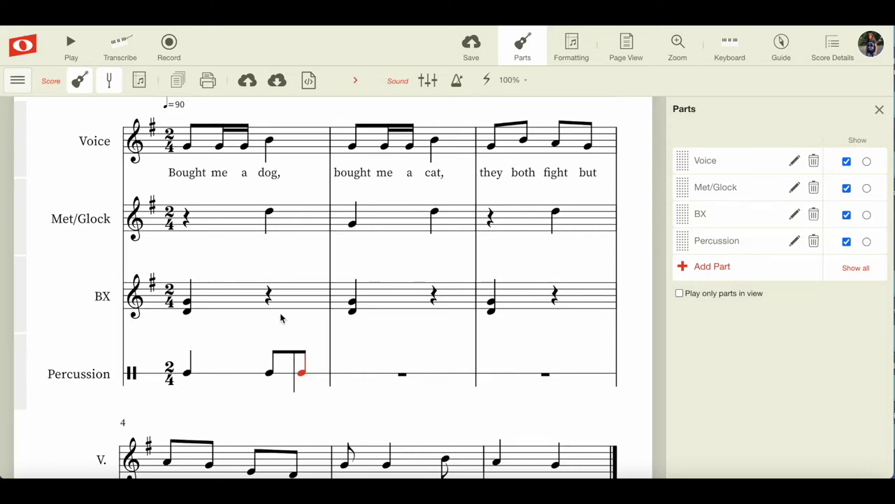
key(3)
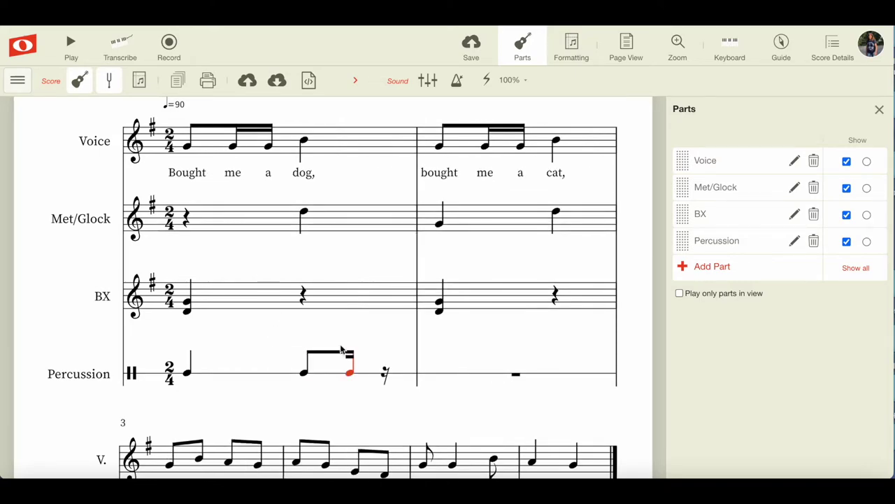
key(b)
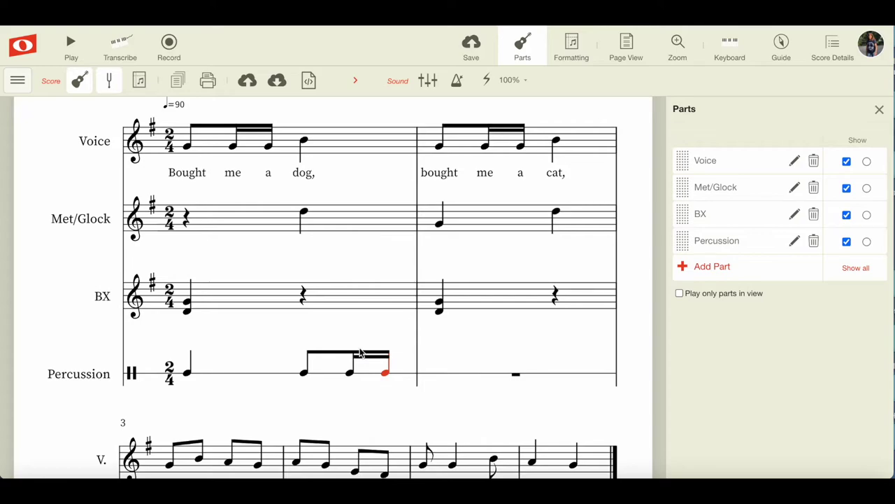
Copy measure 1's rhythm into each following Percussion measure.
click(258, 364)
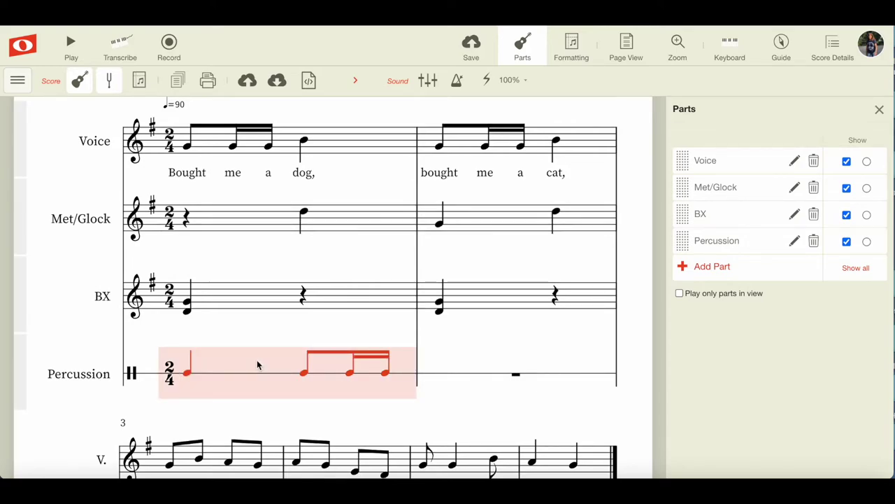
key(Right)
key(Right)
key(Right)
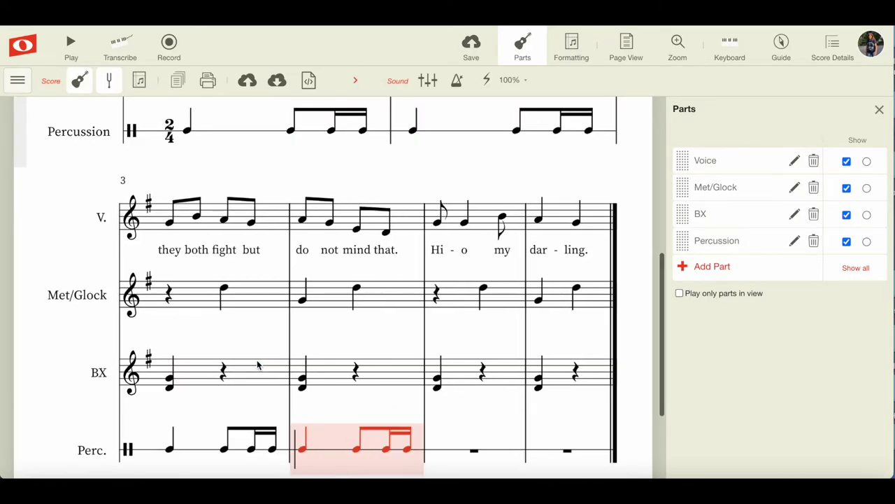
key(Right)
key(Right)
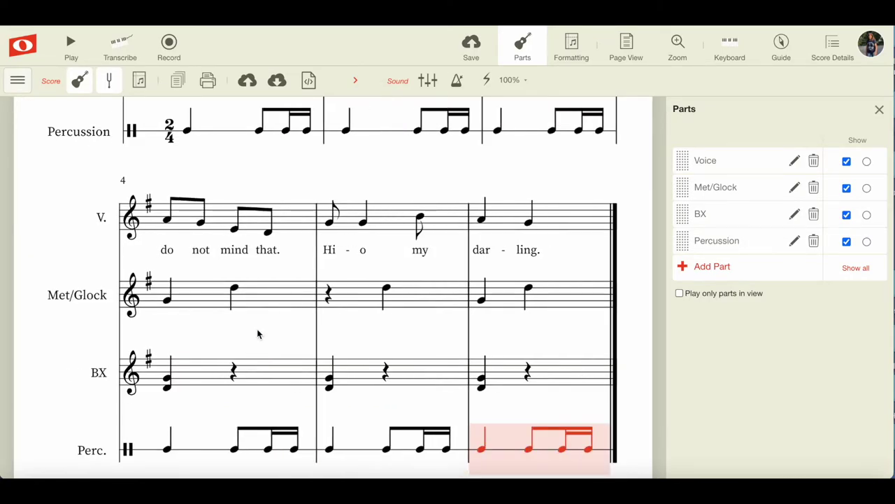
scroll(257, 333, up, 1)
scroll(257, 333, up, 2)
scroll(258, 333, up, 3)
scroll(257, 333, up, 1)
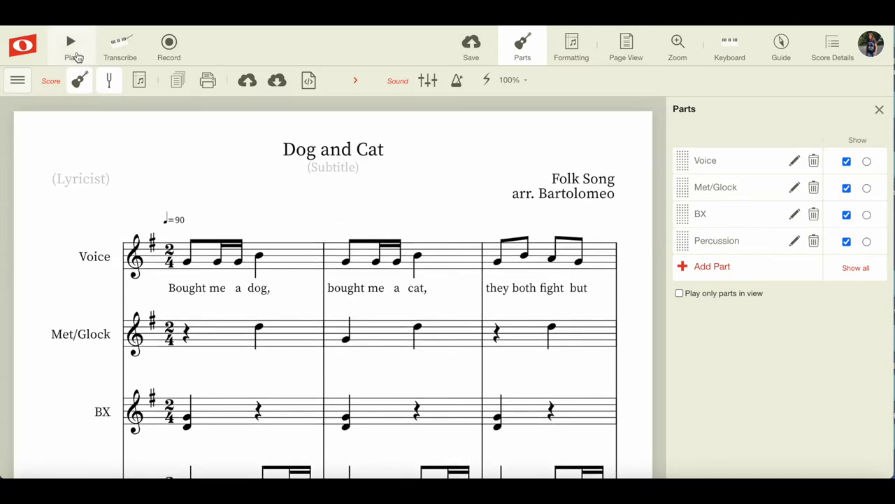
click(72, 49)
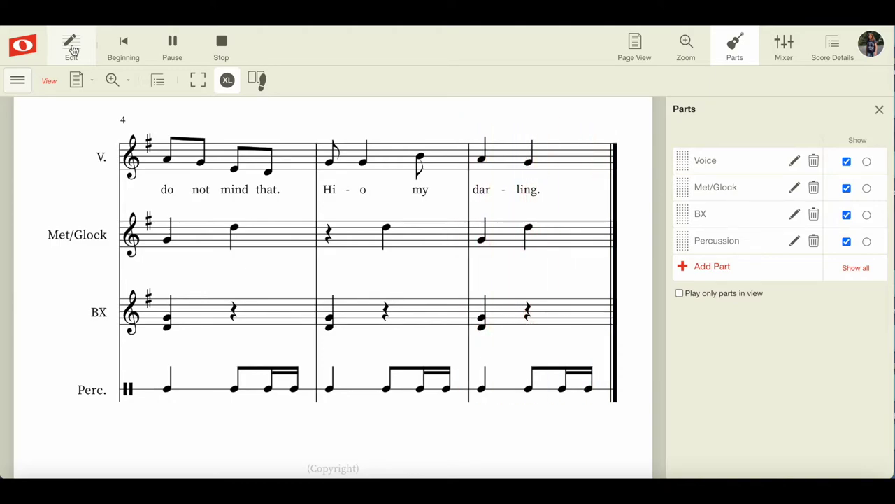
click(73, 50)
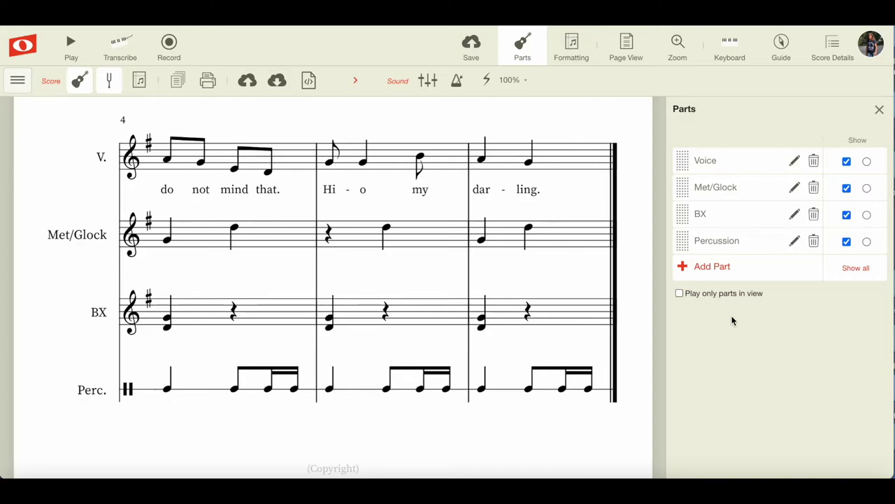
In the Mixer, lower the Voice and BX volume sliders slightly, then play the score.
click(17, 82)
mouse_move(428, 80)
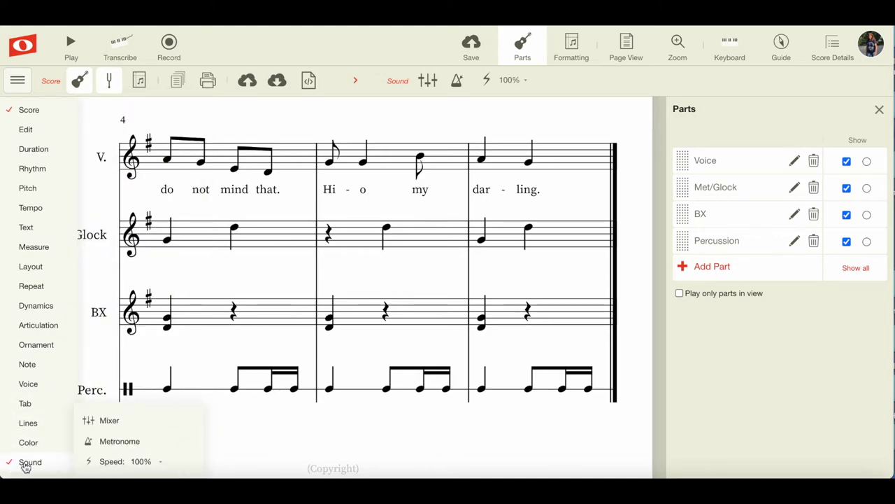
mouse_move(30, 462)
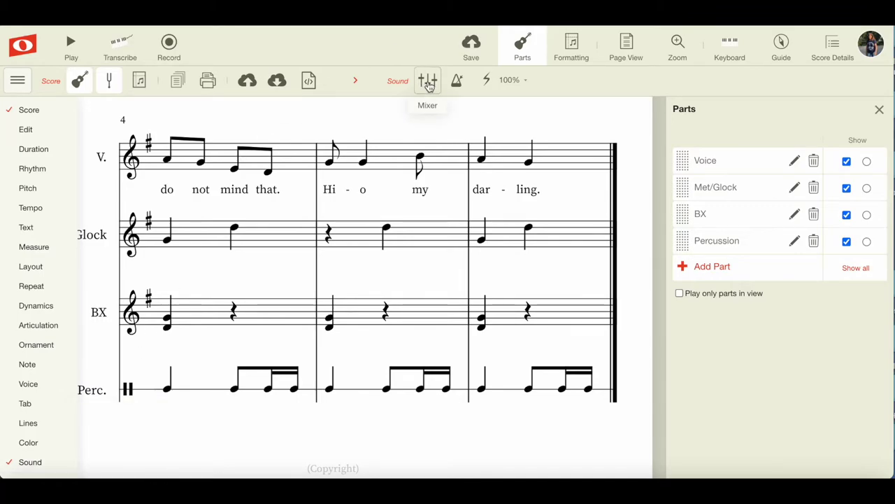
click(428, 81)
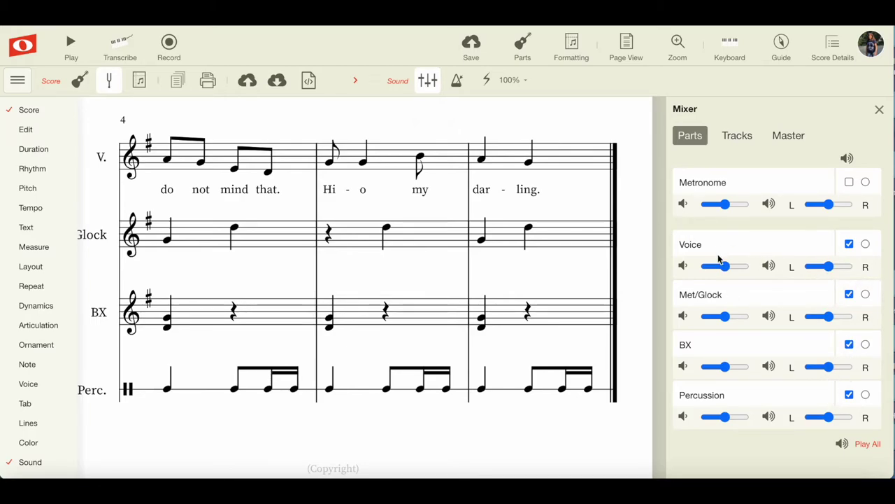
drag(724, 266, 722, 271)
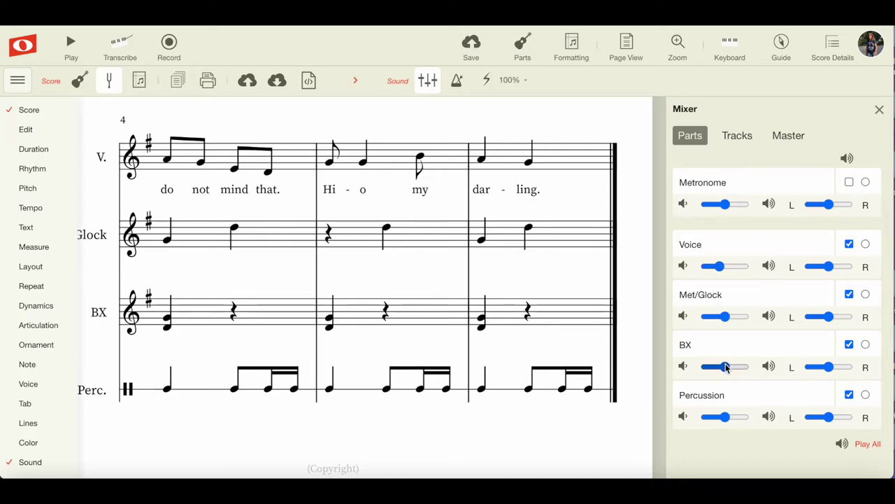
drag(727, 369, 723, 368)
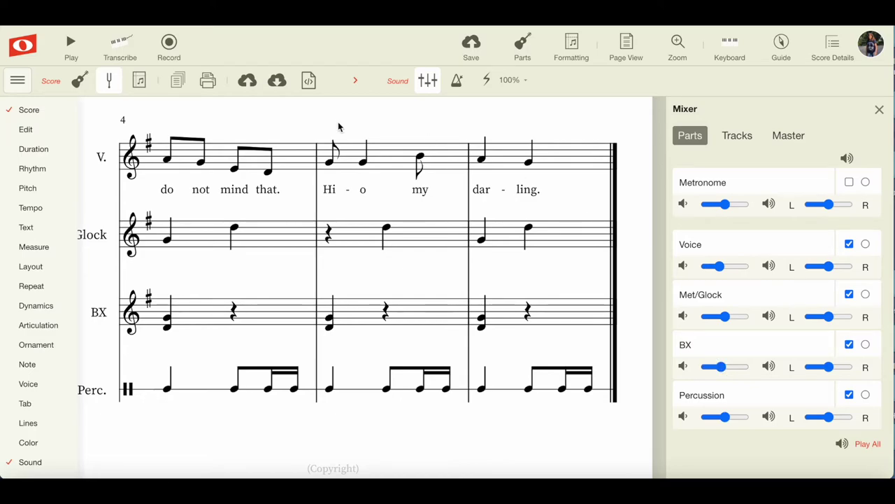
scroll(338, 127, up, 10)
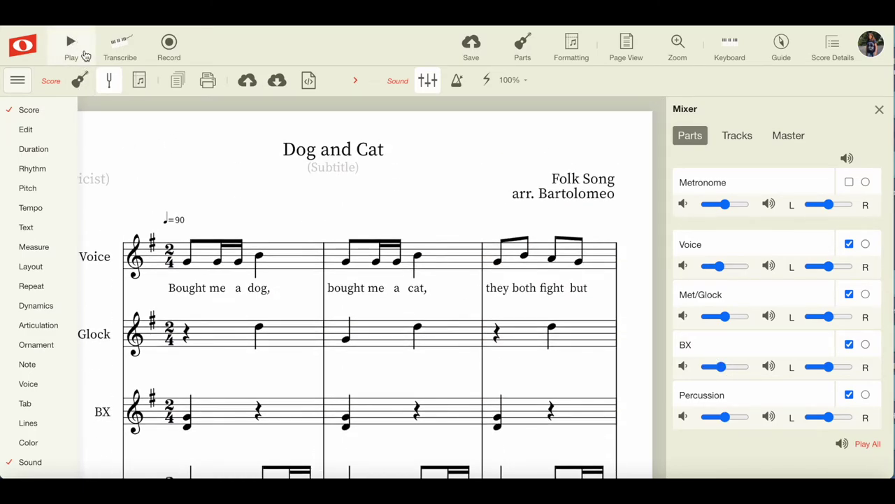
click(71, 44)
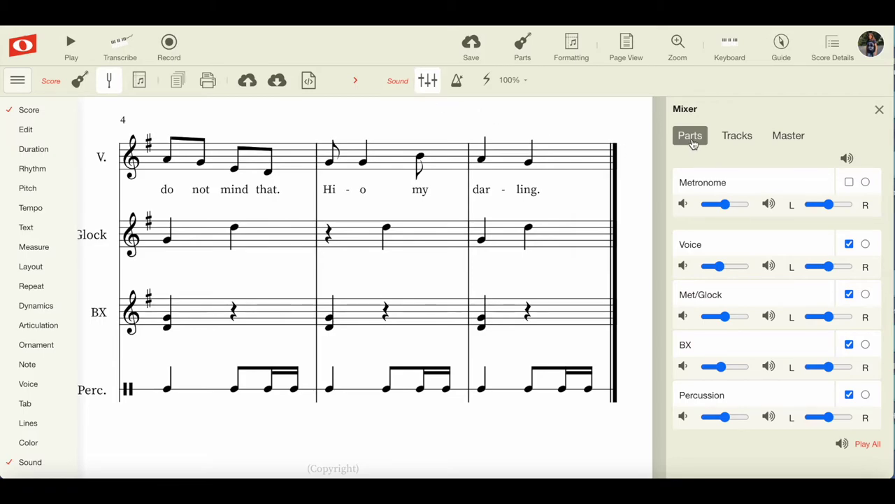
Change the Met/Glock part's instrument to Glockenspiel in the Parts list.
click(523, 47)
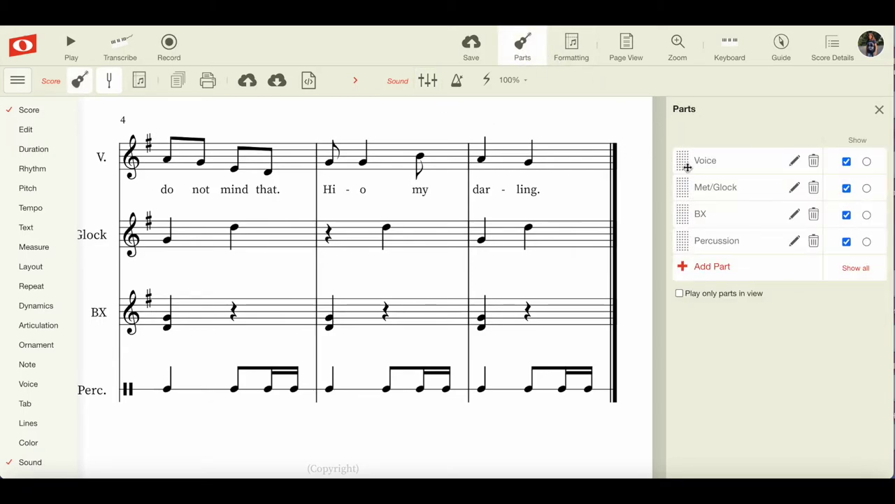
click(794, 188)
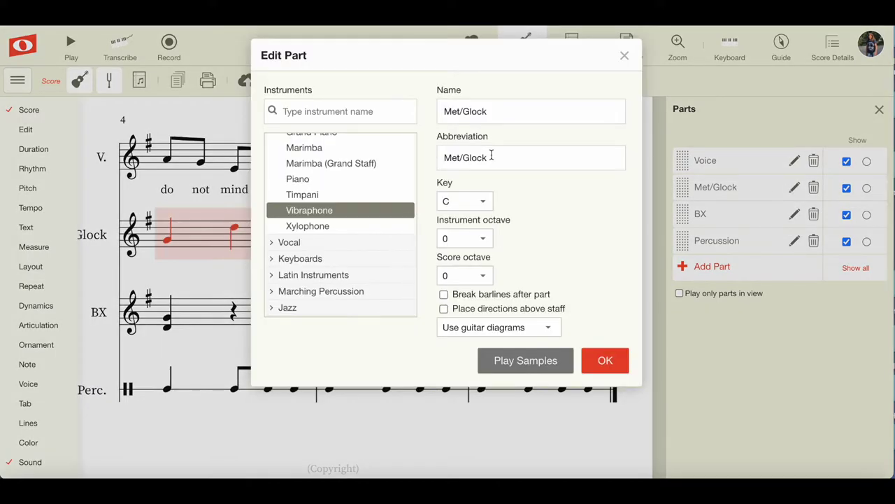
scroll(364, 196, up, 2)
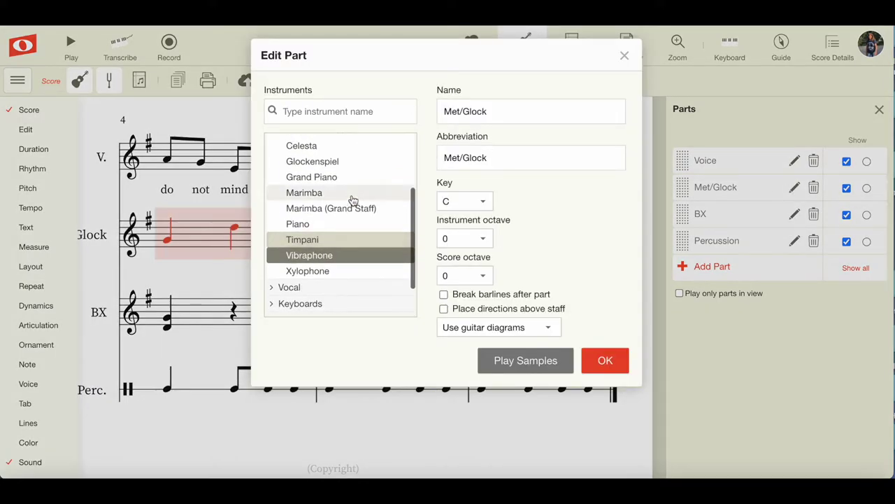
click(323, 165)
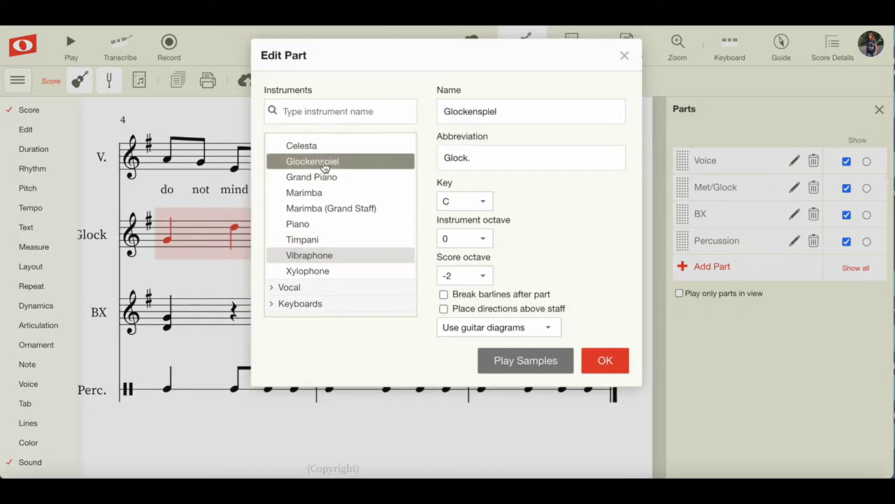
click(605, 362)
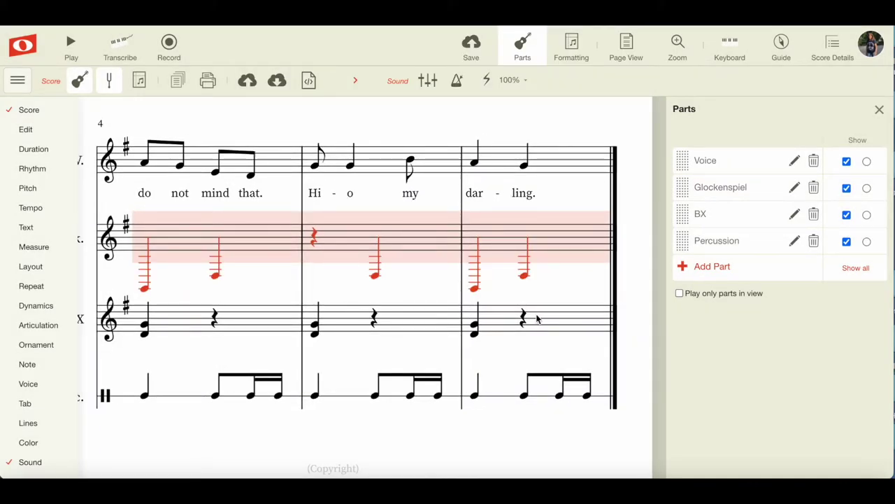
Drag the selected Glockenspiel notes back up onto the staff and deselect them.
scroll(536, 315, up, 5)
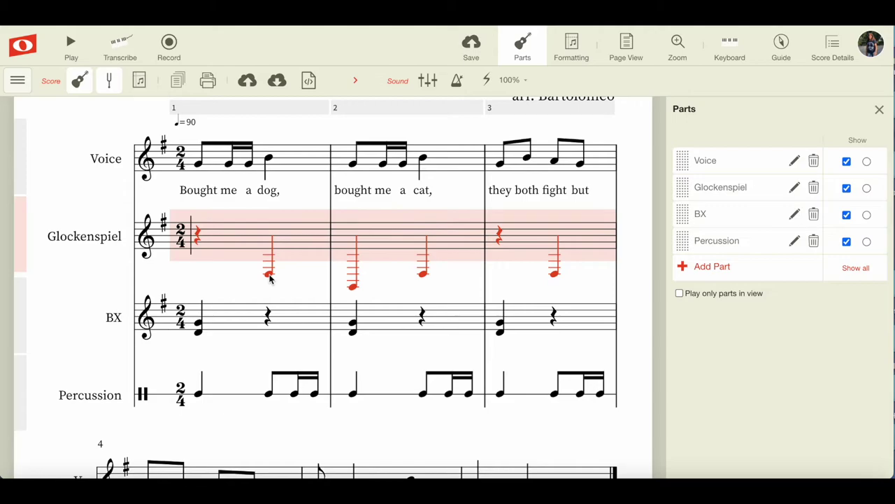
drag(270, 279, 273, 234)
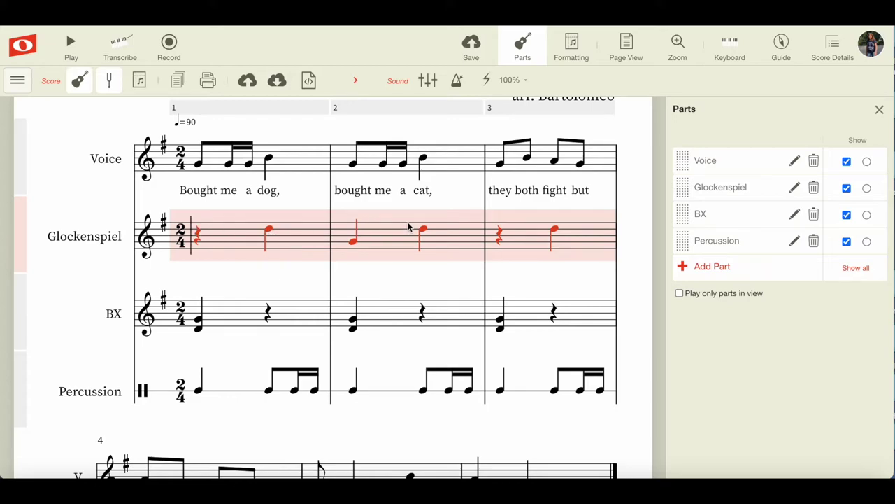
click(599, 205)
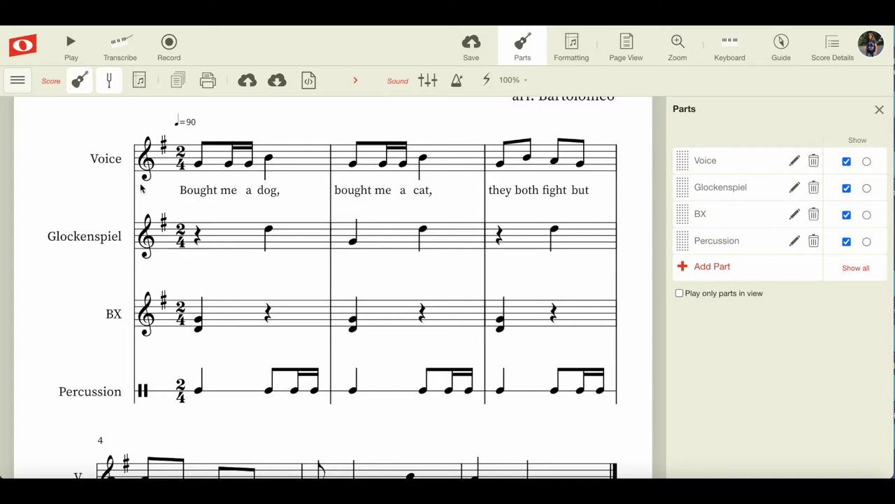
scroll(349, 161, up, 2)
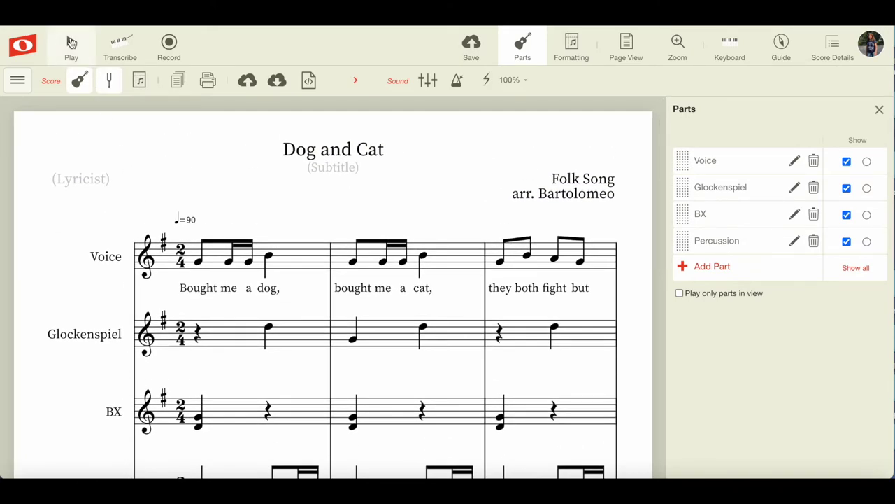
click(71, 42)
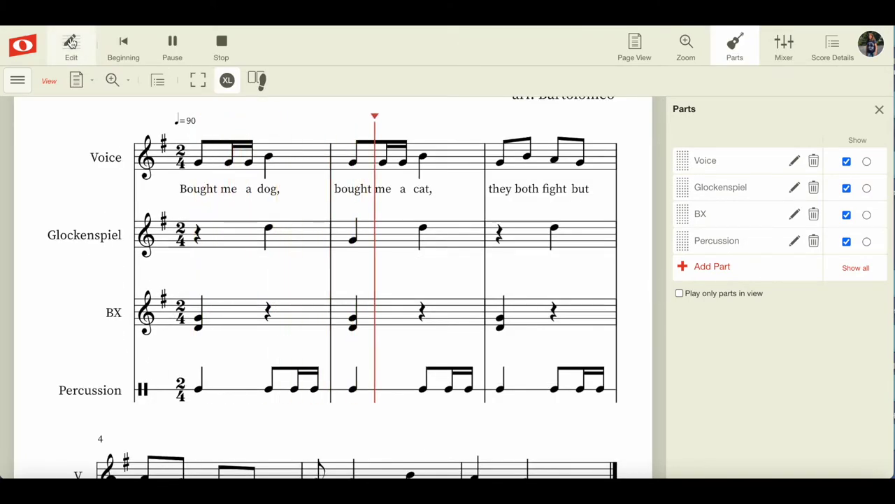
click(219, 45)
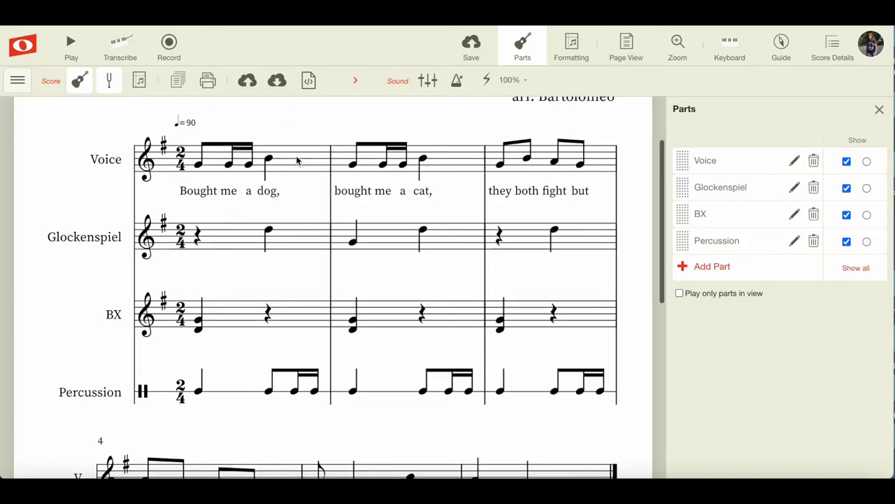
scroll(297, 161, up, 2)
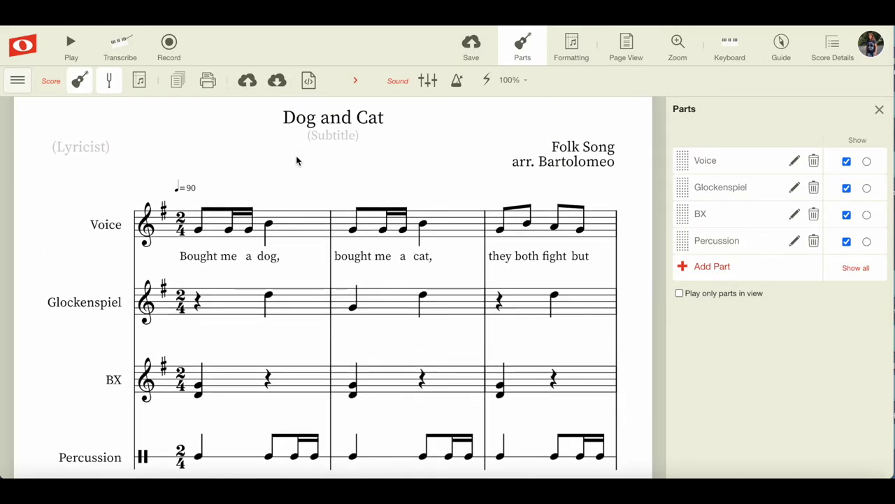
Undo the last three edits to the Glockenspiel part, then redo one.
click(17, 80)
mouse_move(26, 113)
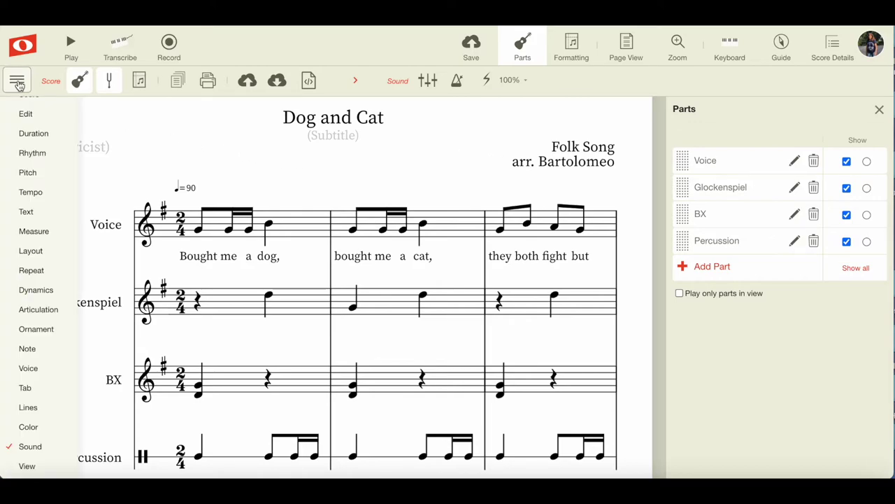
click(25, 117)
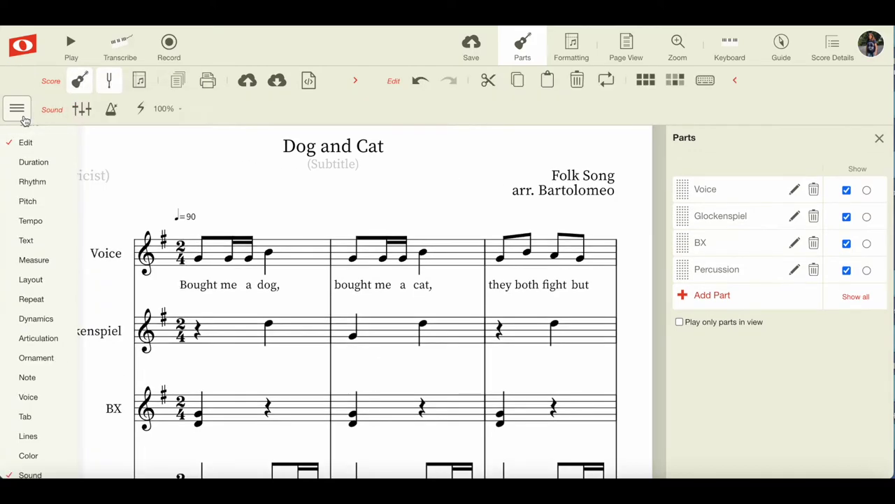
click(419, 84)
click(419, 84)
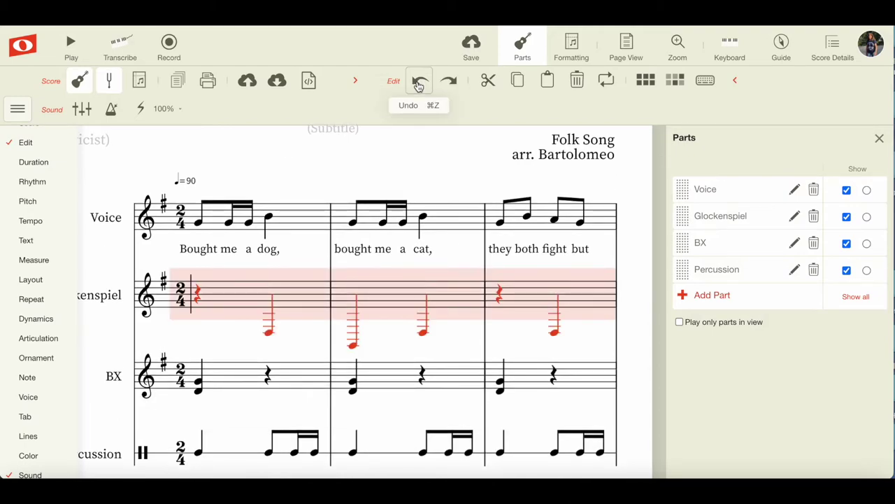
click(419, 84)
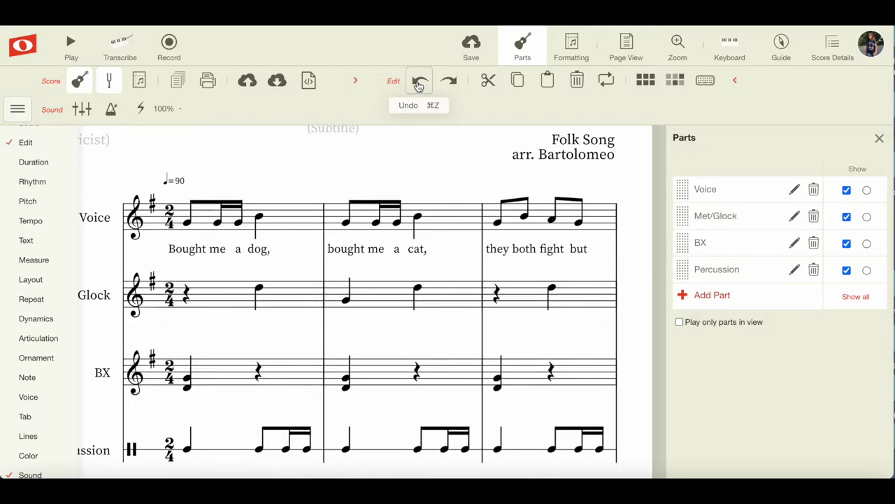
click(440, 85)
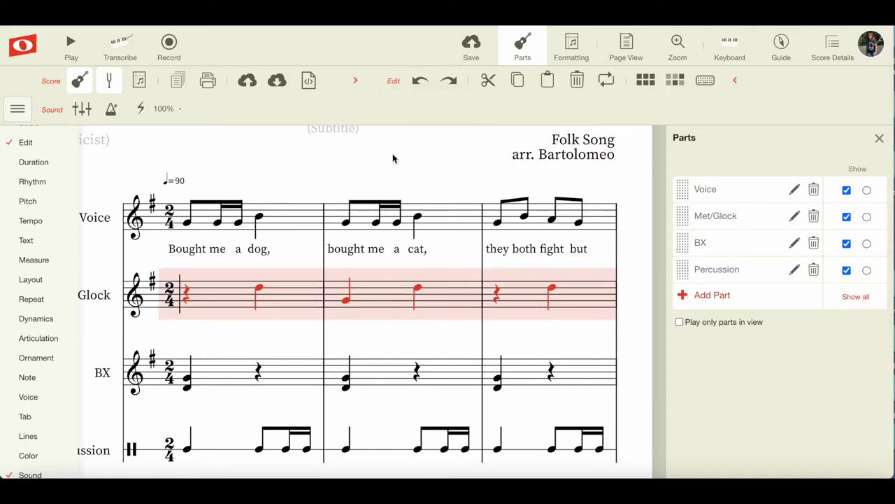
Select measure 2 across all parts, clear the selection and scroll down.
click(367, 165)
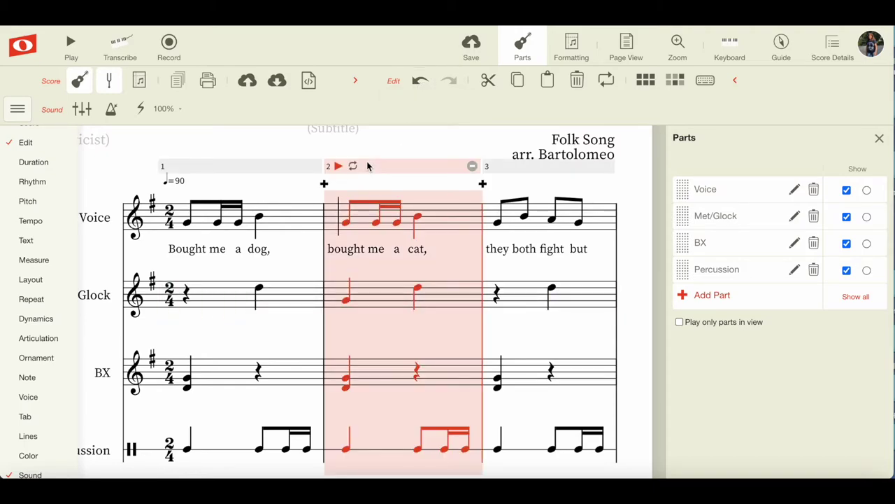
click(259, 150)
scroll(280, 228, down, 1)
scroll(278, 226, down, 3)
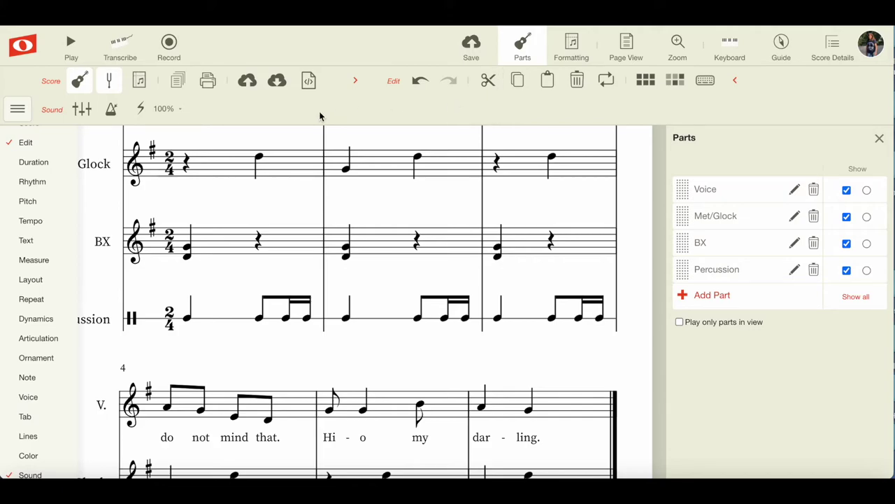
Nudge the Met/Glock volume slider down in the Mixer, play briefly to check balance.
click(81, 109)
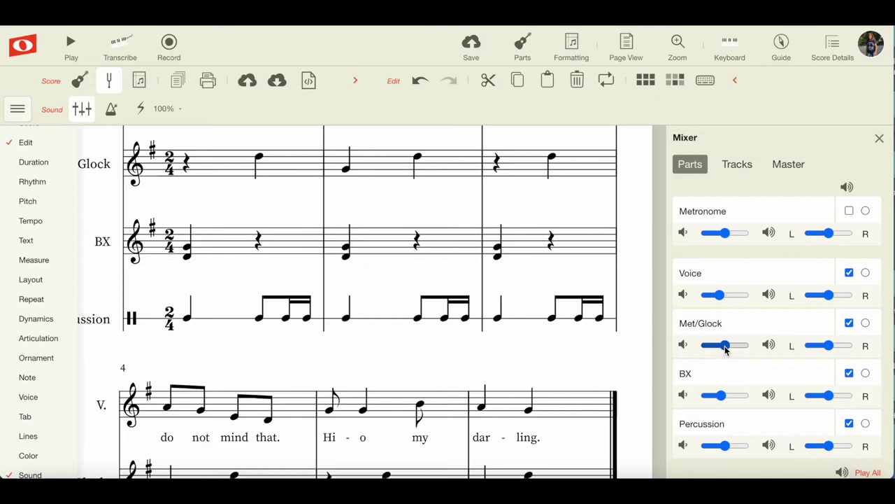
drag(724, 352, 720, 350)
scroll(411, 244, up, 3)
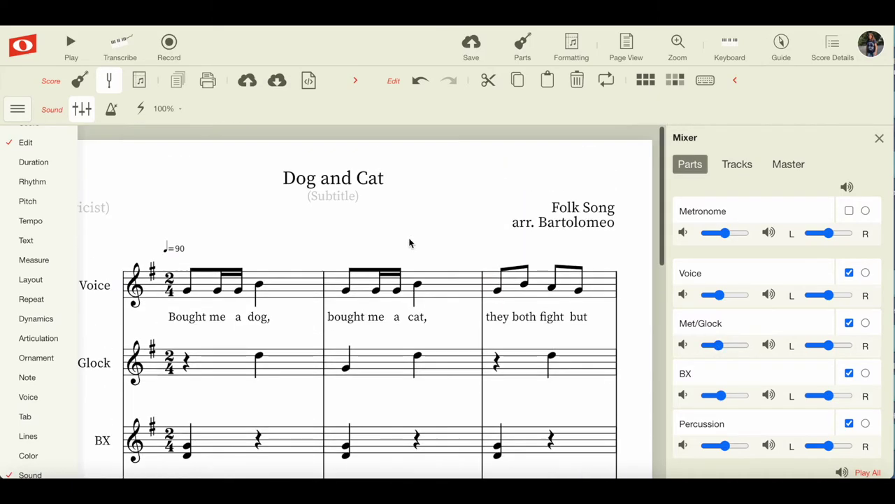
click(18, 108)
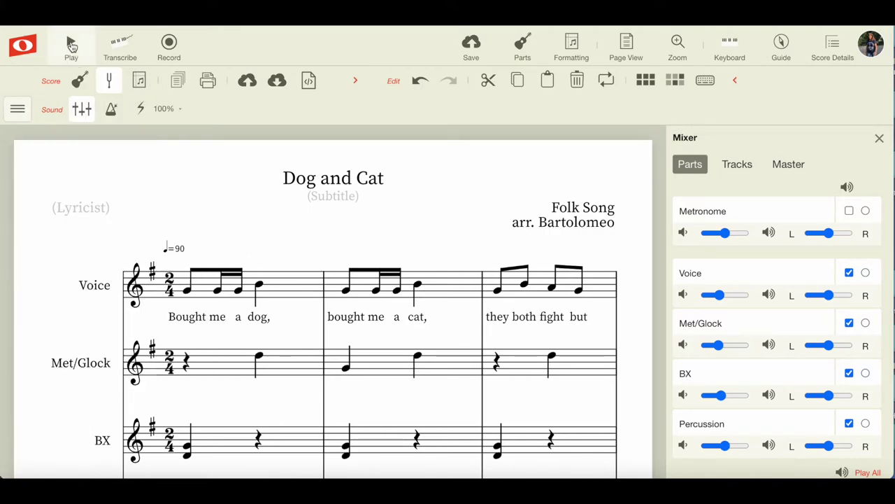
click(71, 46)
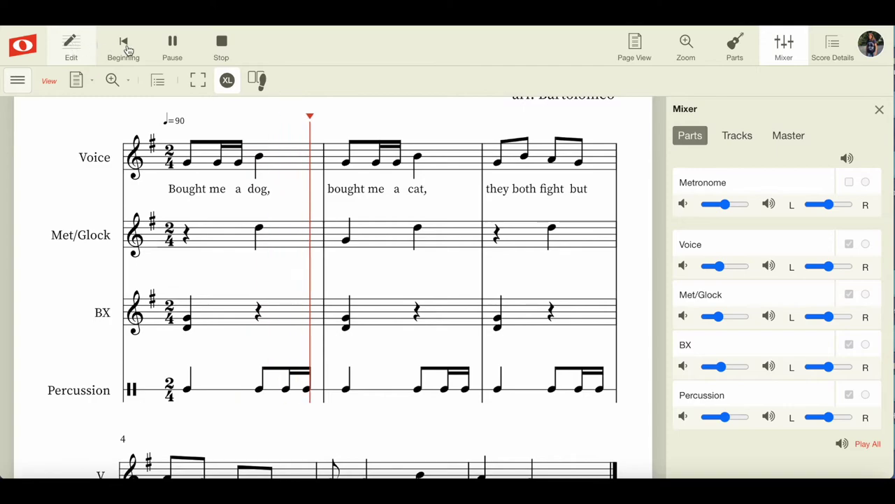
click(221, 46)
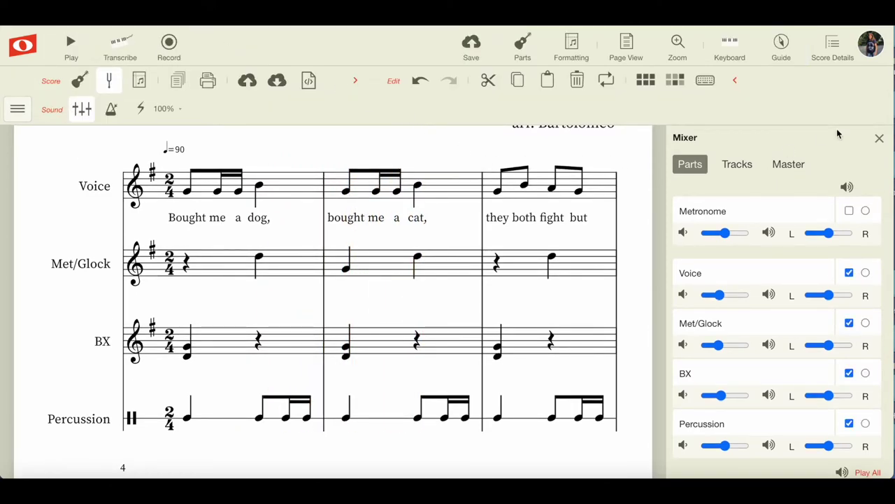
click(879, 140)
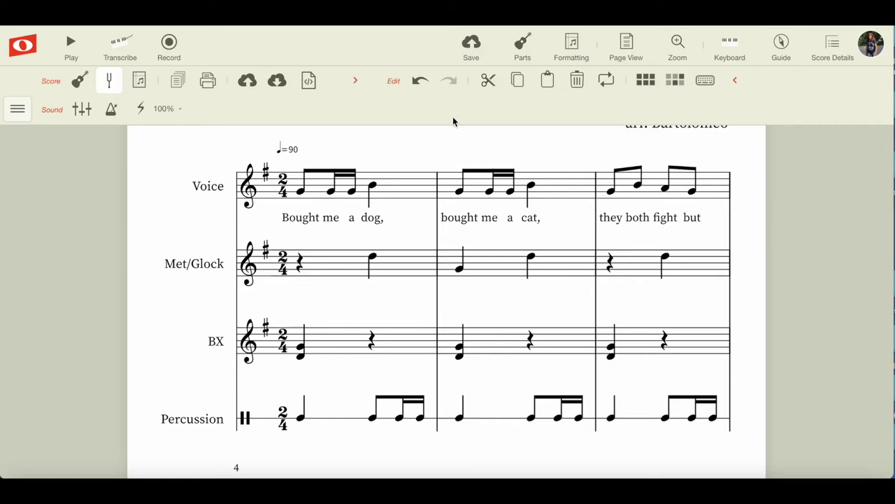
Enable 'Play only parts in view' and hide the Percussion, BX and Met/Glock parts.
click(522, 44)
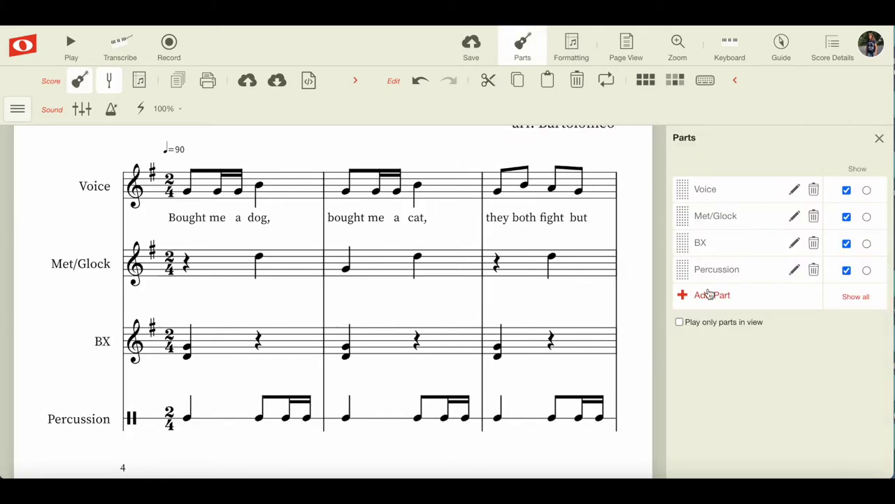
click(679, 322)
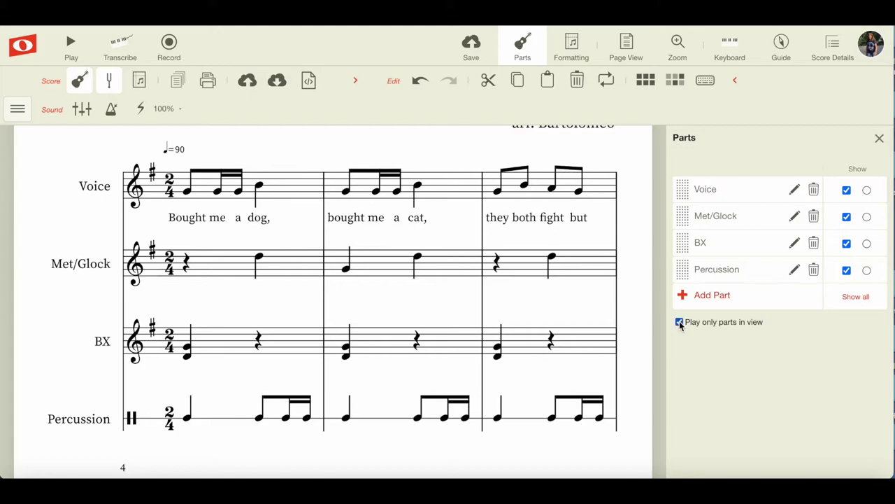
click(846, 270)
click(846, 244)
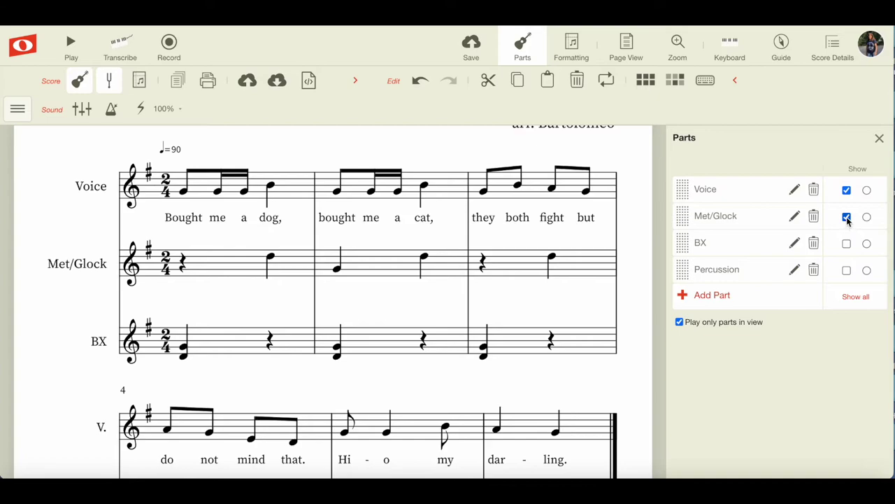
click(846, 218)
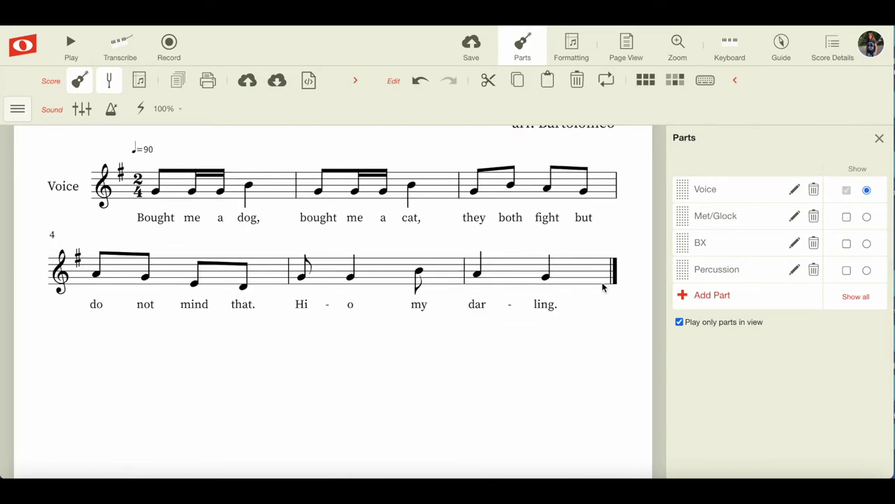
scroll(577, 327, up, 2)
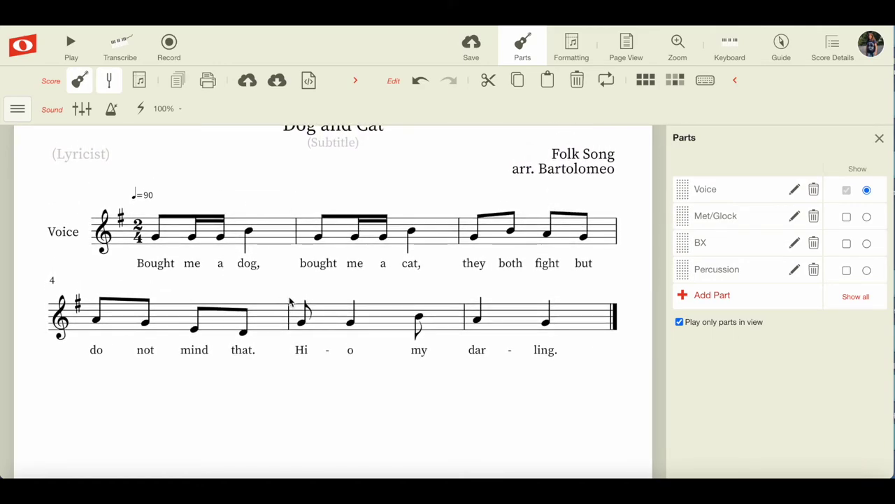
click(680, 322)
click(679, 323)
scroll(40, 175, down, 1)
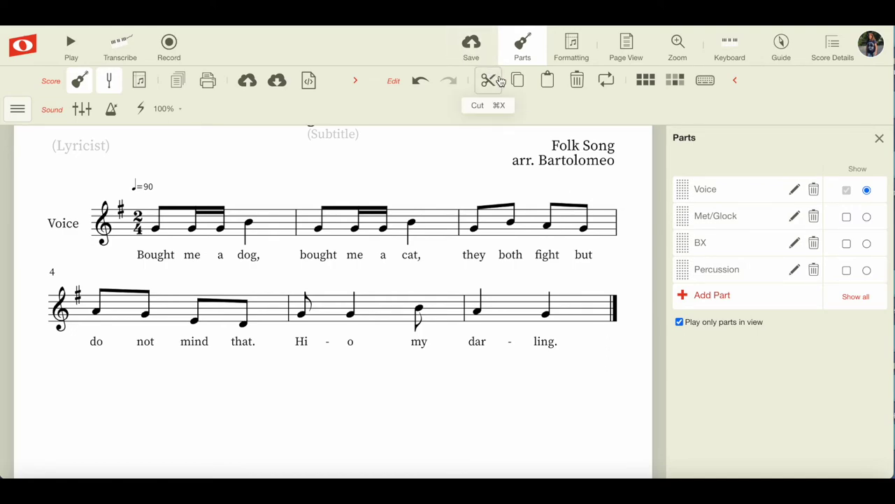
Increase the note size to 7.3 px in the Sizing settings.
click(573, 48)
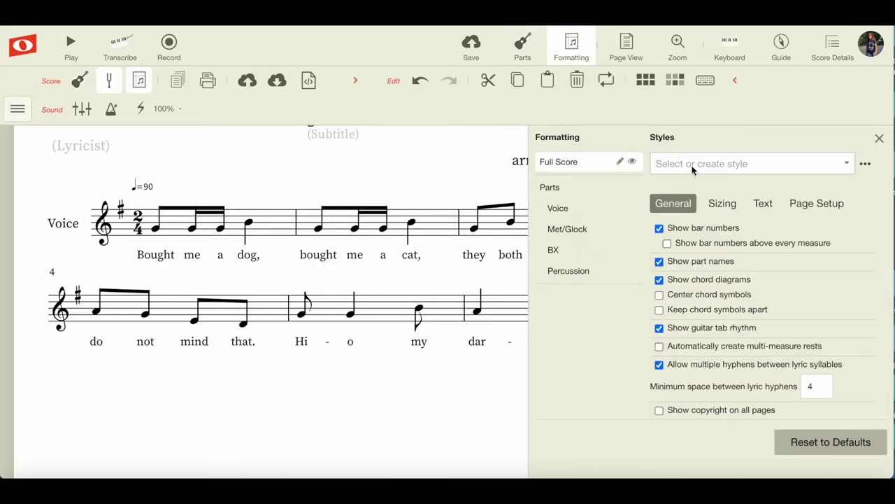
click(723, 204)
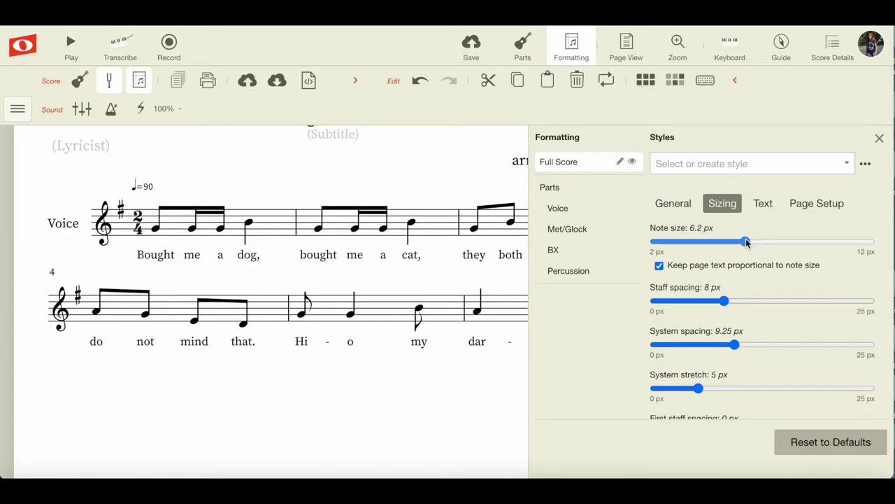
drag(747, 242, 769, 243)
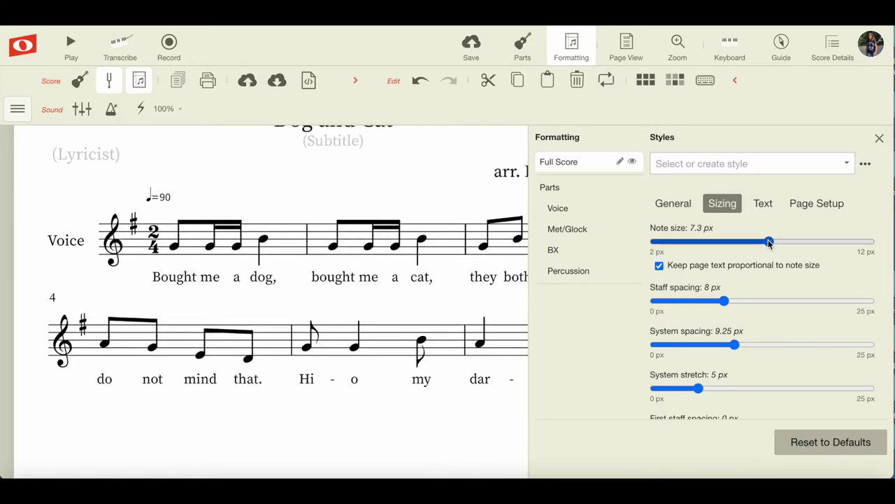
Set the Lyrics text style to bold in the Text settings.
click(761, 205)
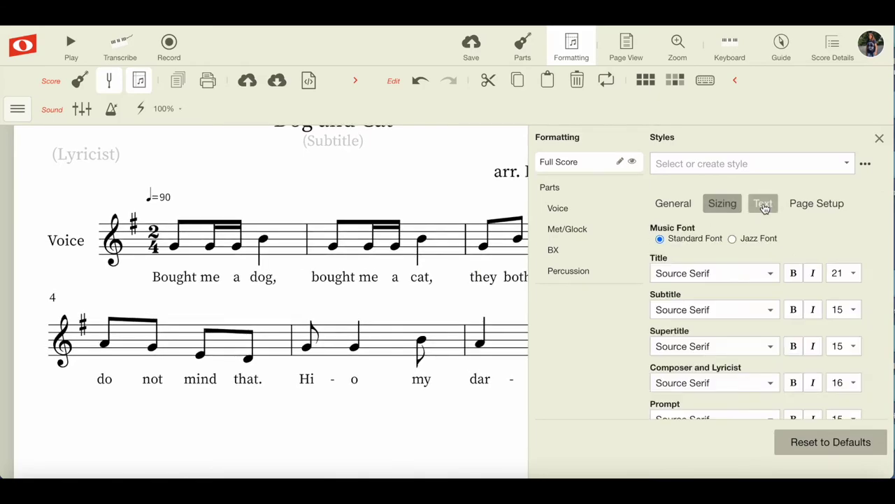
scroll(735, 266, down, 2)
scroll(735, 266, down, 3)
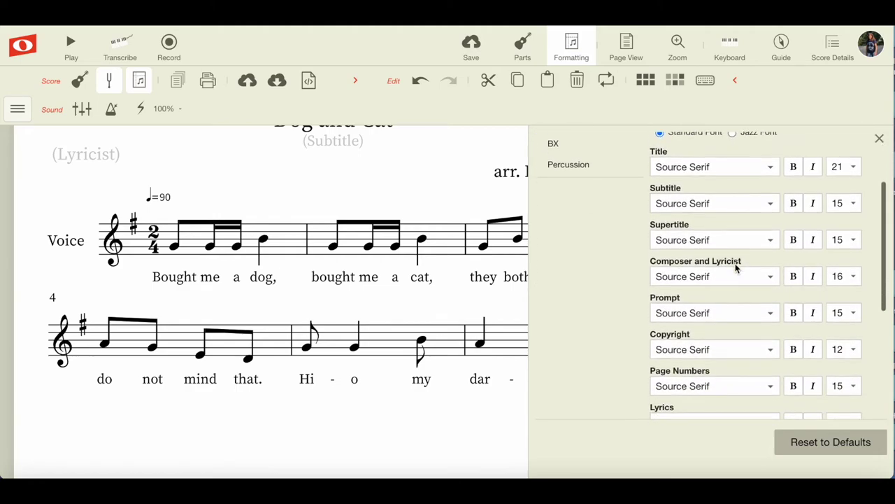
scroll(735, 263, down, 2)
scroll(735, 263, down, 1)
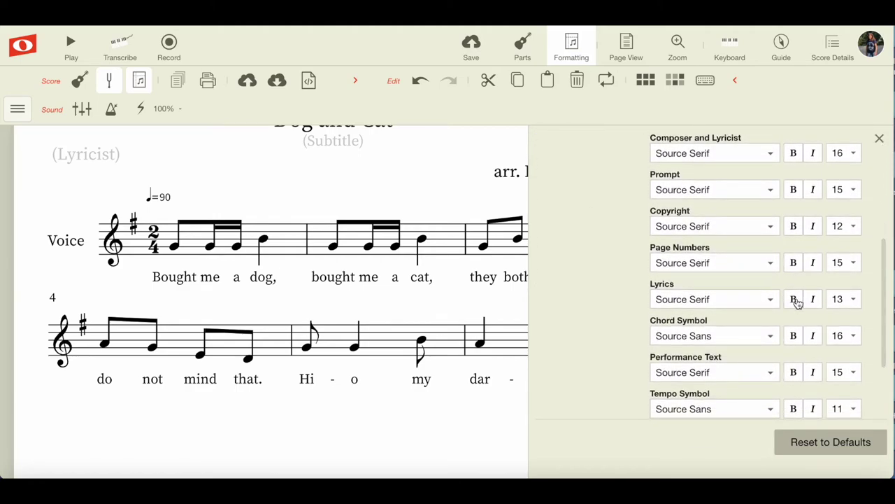
click(795, 300)
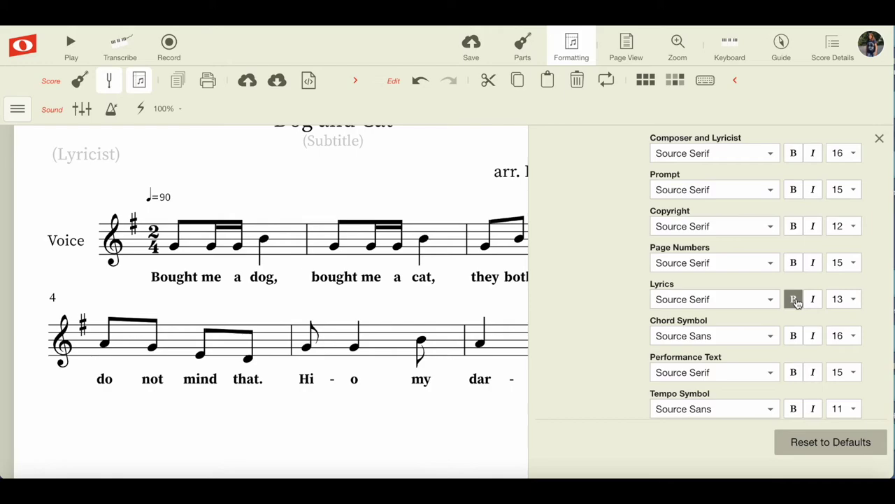
click(880, 139)
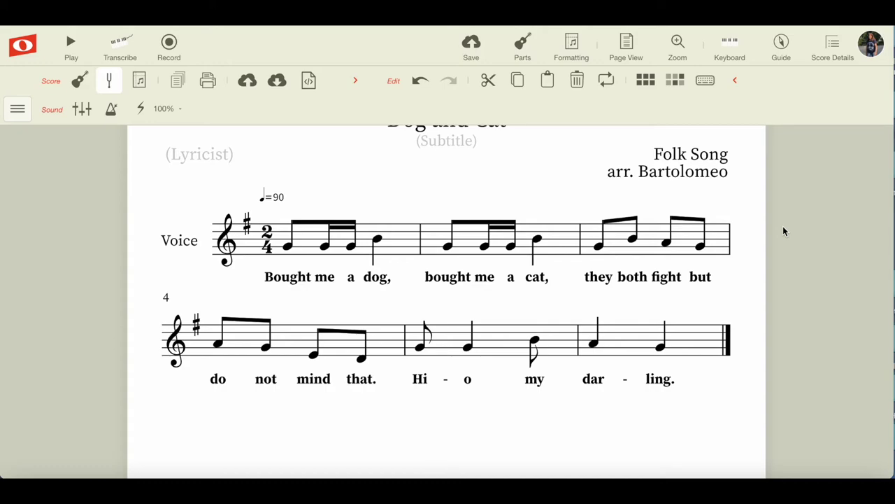
scroll(560, 250, up, 2)
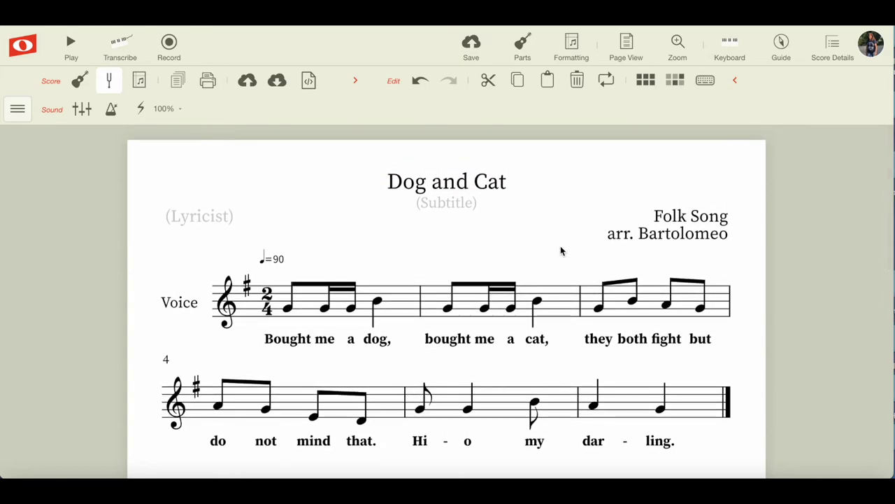
scroll(561, 251, down, 1)
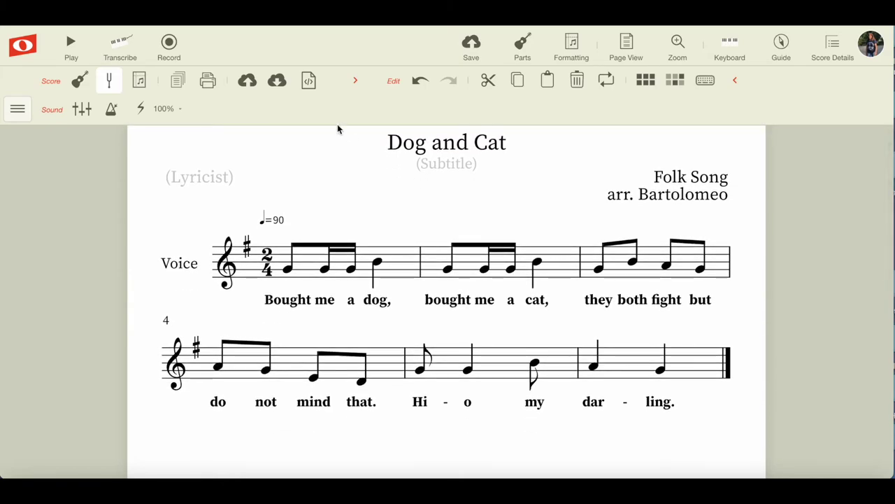
click(278, 83)
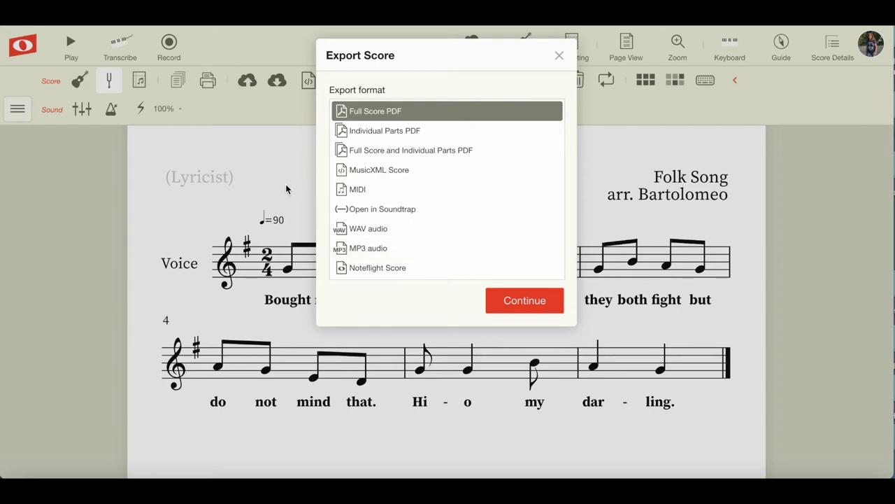
click(559, 56)
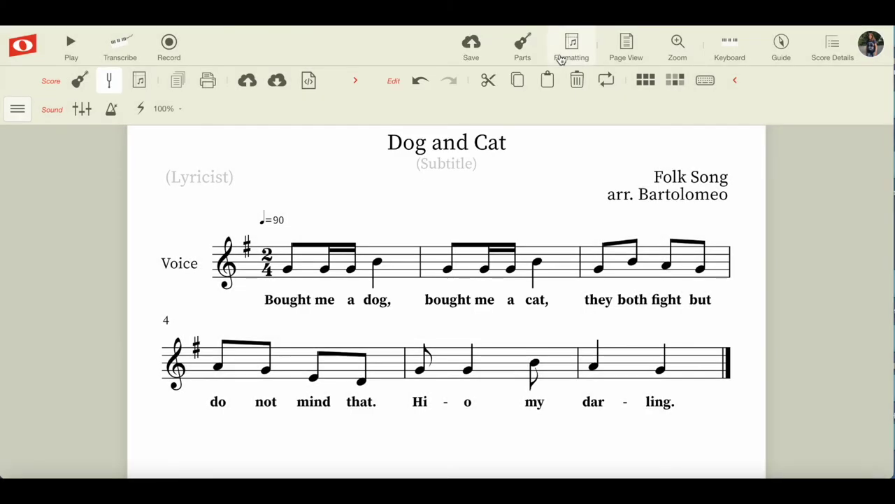
click(70, 43)
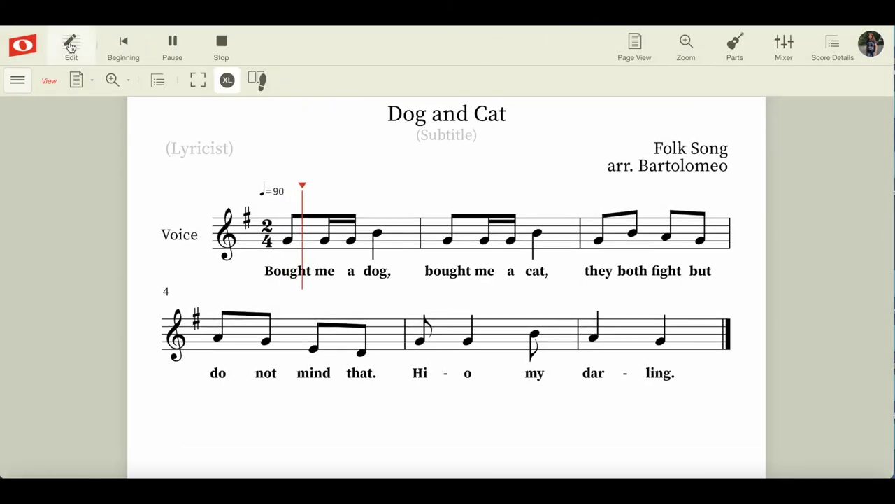
click(221, 43)
scroll(324, 164, up, 1)
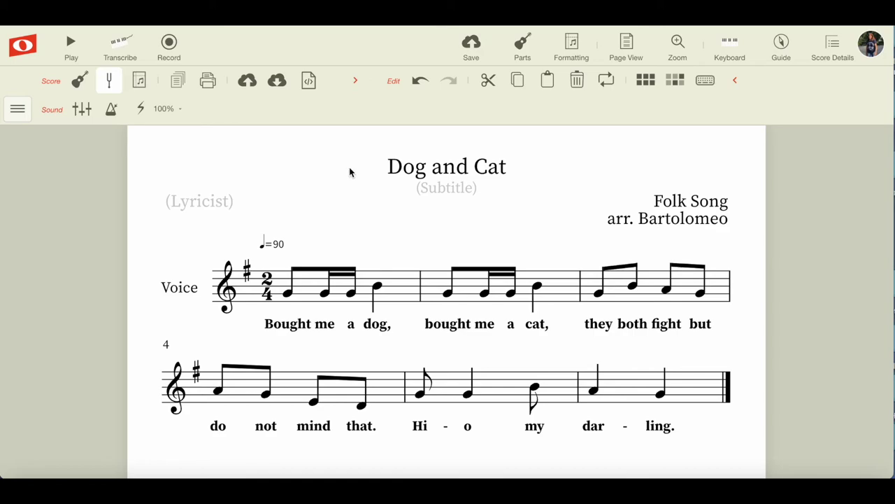
Append 'Voice' to the title so it reads 'Dog and Cat Voice'.
click(505, 168)
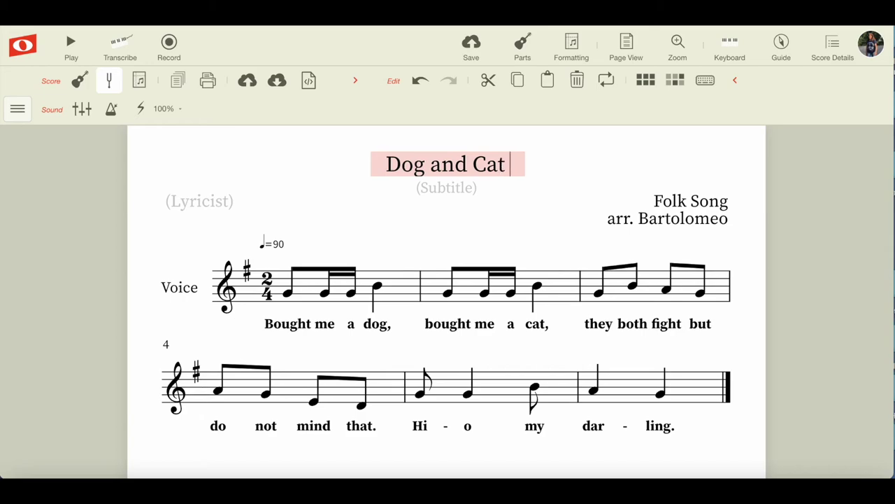
text(Voice)
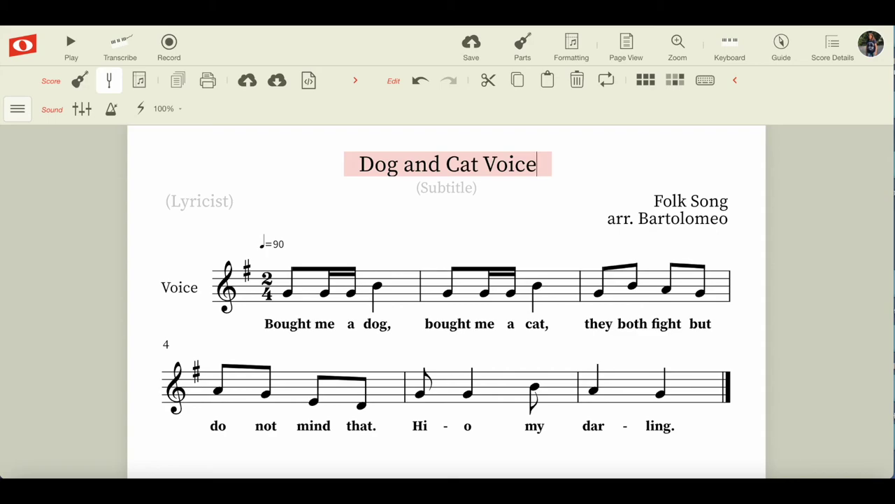
click(523, 49)
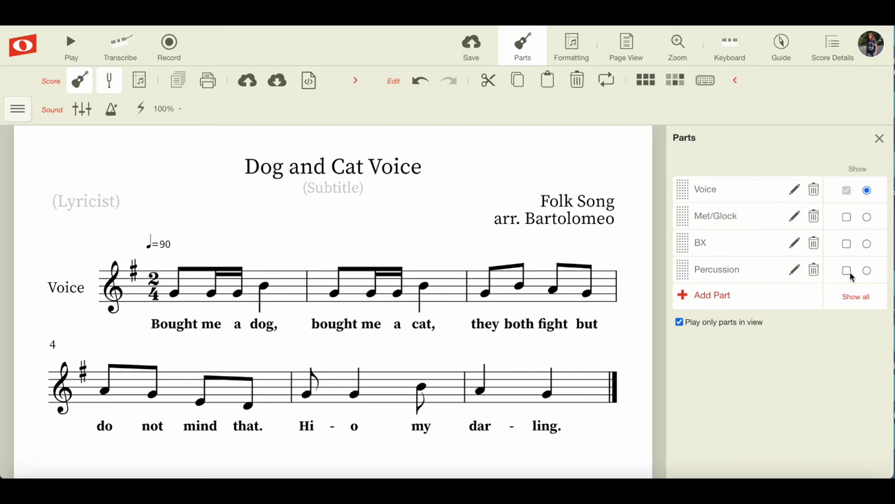
Tick Show all so Voice, Met/Glock, BX and Percussion are displayed.
click(857, 302)
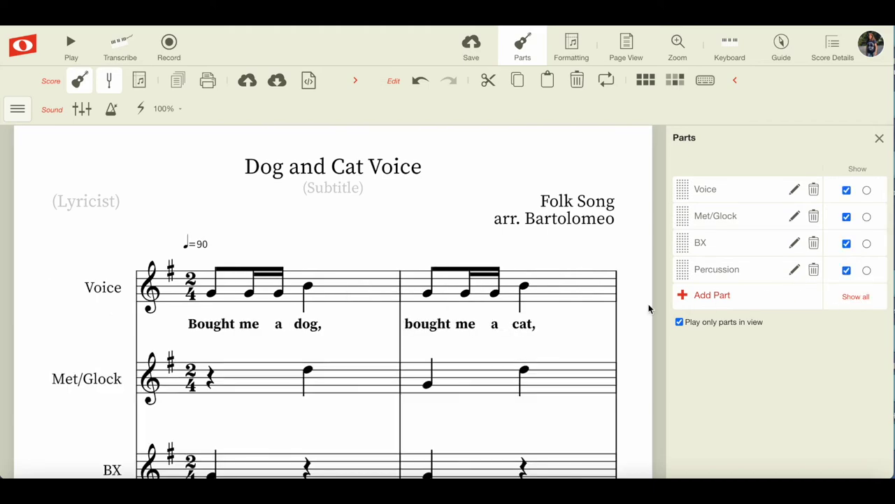
scroll(608, 307, down, 3)
scroll(608, 312, up, 1)
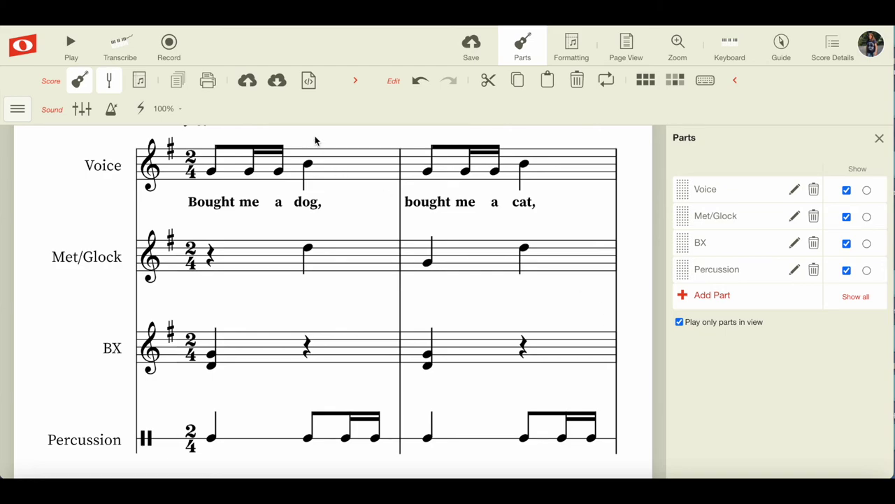
Open the export options, dismiss them without exporting, and scroll through the score.
click(277, 81)
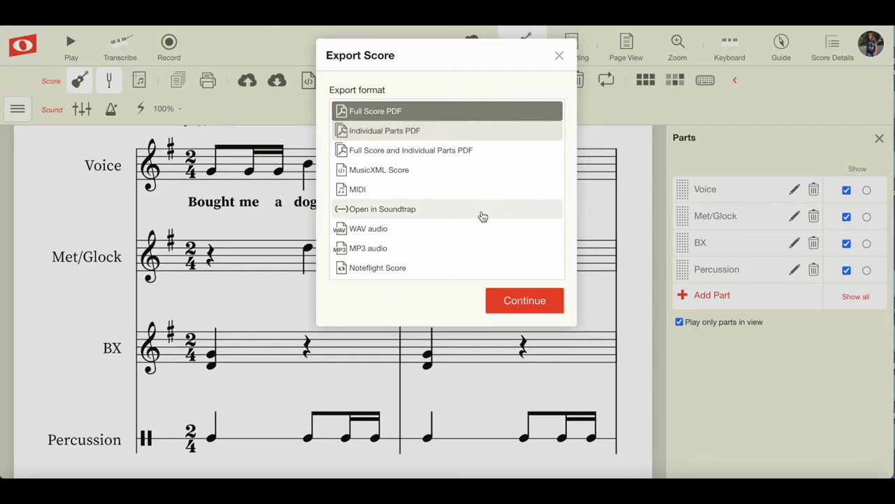
click(559, 56)
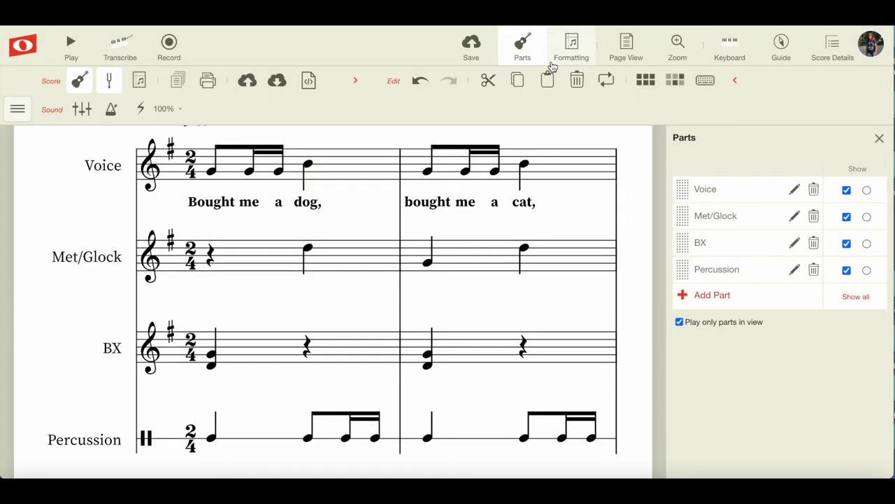
scroll(472, 194, up, 5)
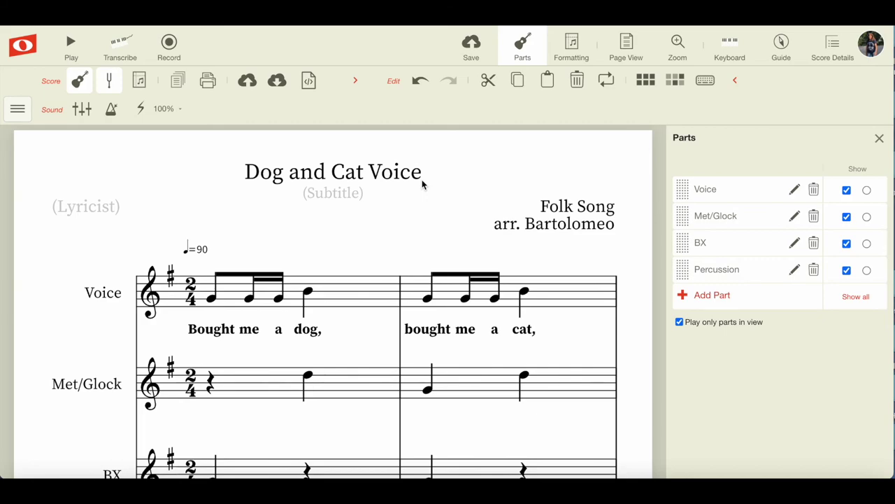
scroll(466, 215, down, 1)
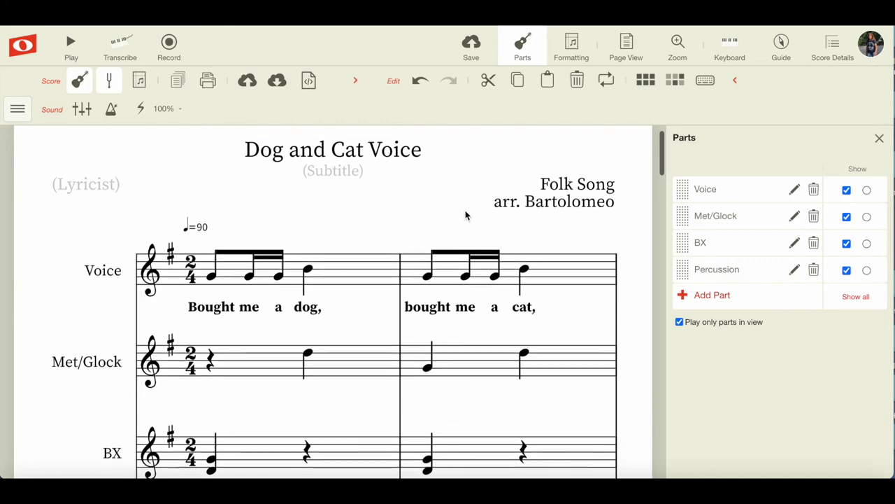
scroll(465, 214, down, 3)
scroll(465, 215, down, 5)
scroll(465, 215, down, 5)
scroll(465, 215, up, 5)
scroll(465, 215, up, 3)
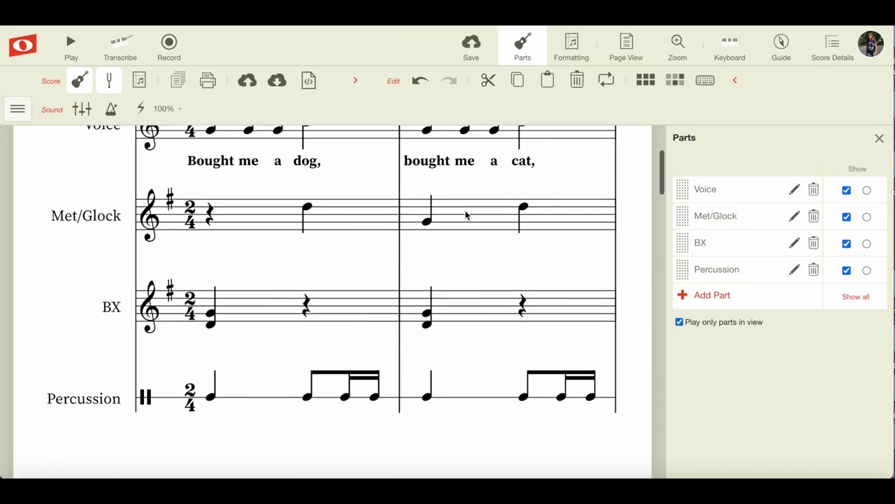
Reduce staff spacing from 8 to 6.25 px in the Sizing settings.
click(574, 46)
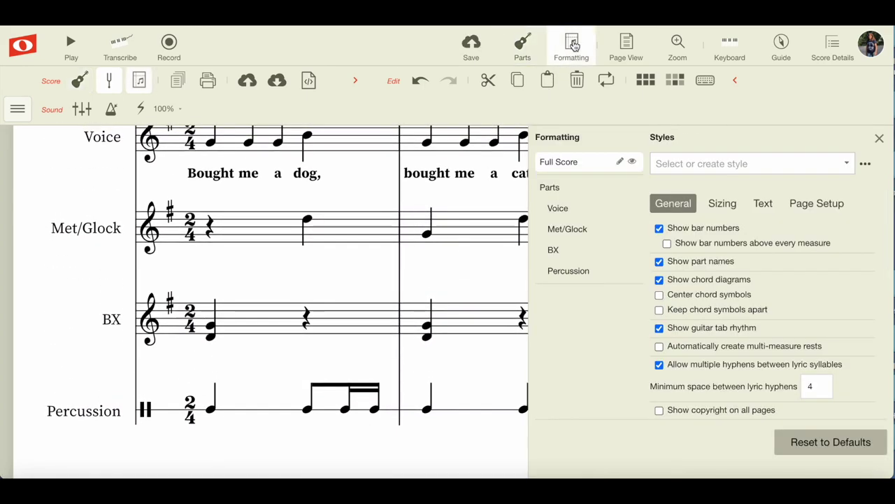
click(725, 208)
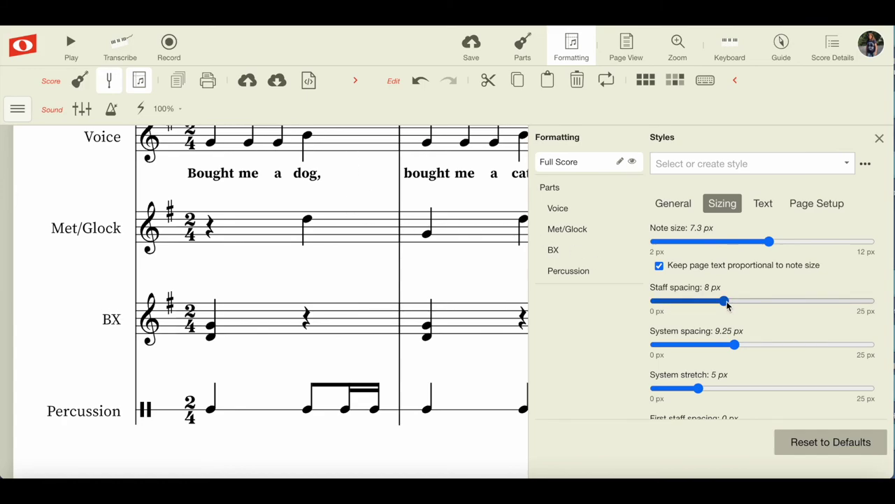
drag(725, 301, 709, 301)
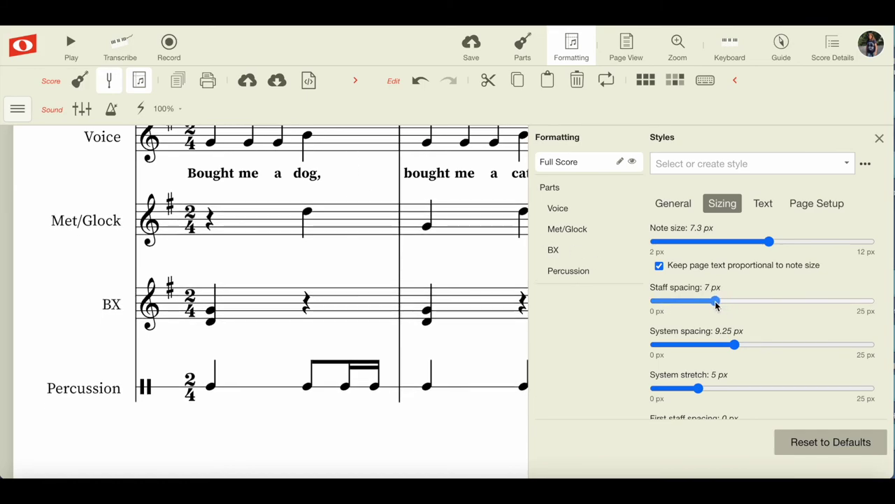
Shrink the note size from 7.3 to 6.7 px.
scroll(421, 306, down, 1)
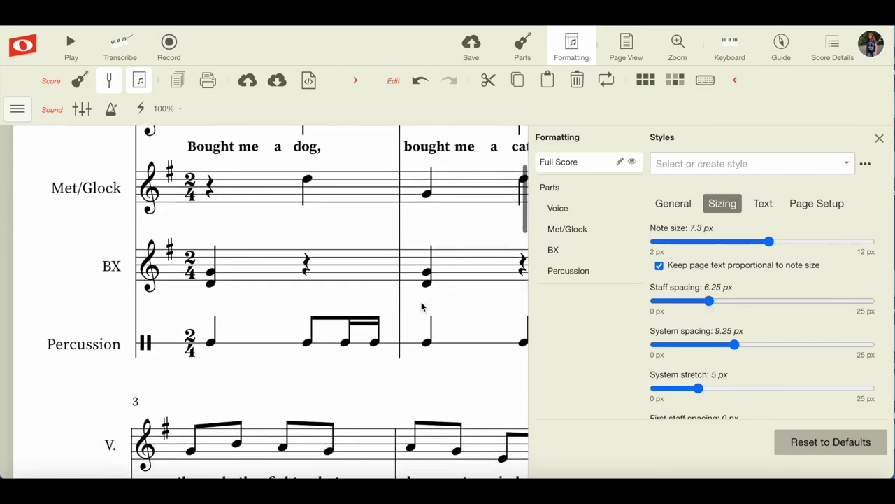
scroll(421, 306, down, 5)
scroll(422, 307, down, 1)
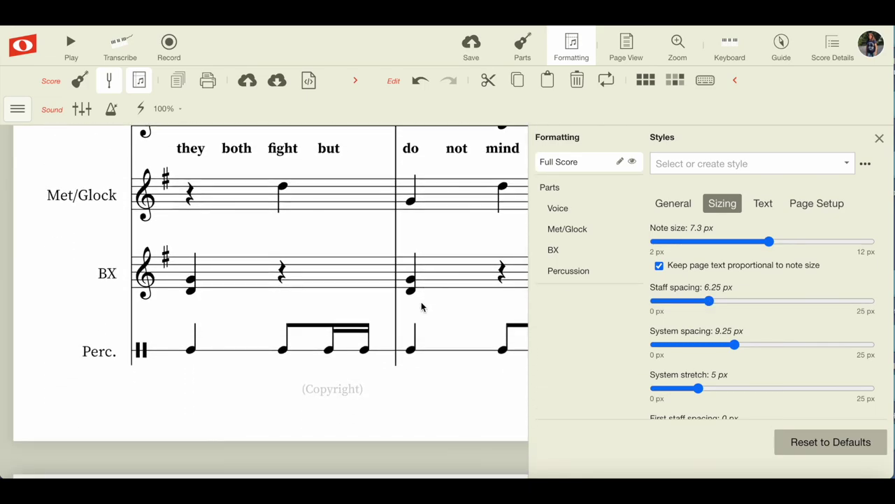
scroll(422, 307, up, 3)
scroll(421, 306, up, 3)
scroll(422, 306, up, 10)
scroll(422, 307, up, 1)
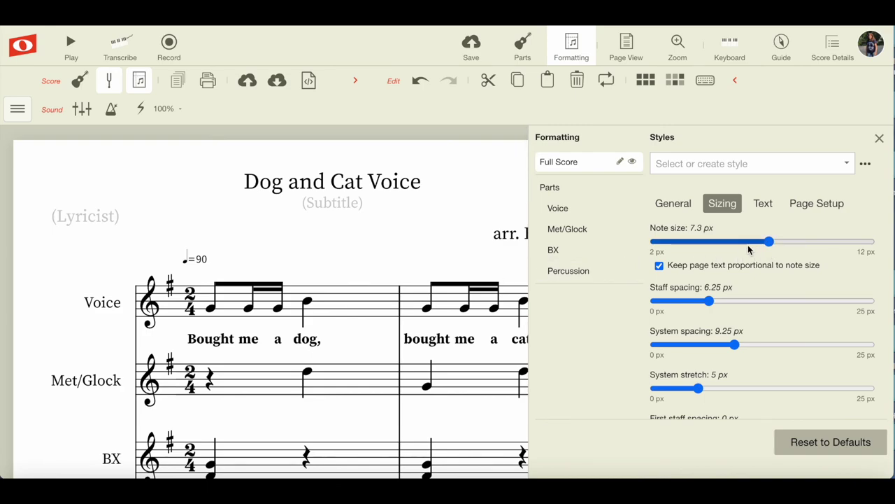
scroll(761, 273, down, 2)
scroll(761, 273, down, 1)
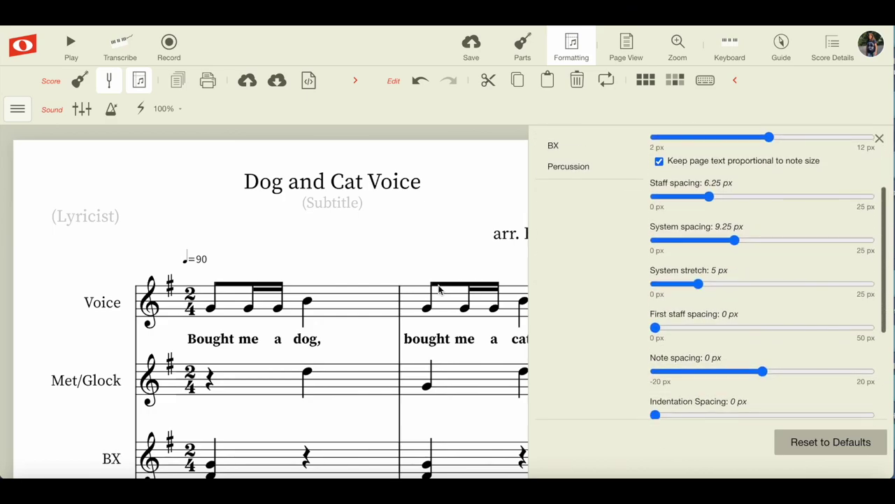
scroll(439, 290, down, 3)
scroll(439, 290, down, 2)
scroll(439, 290, down, 4)
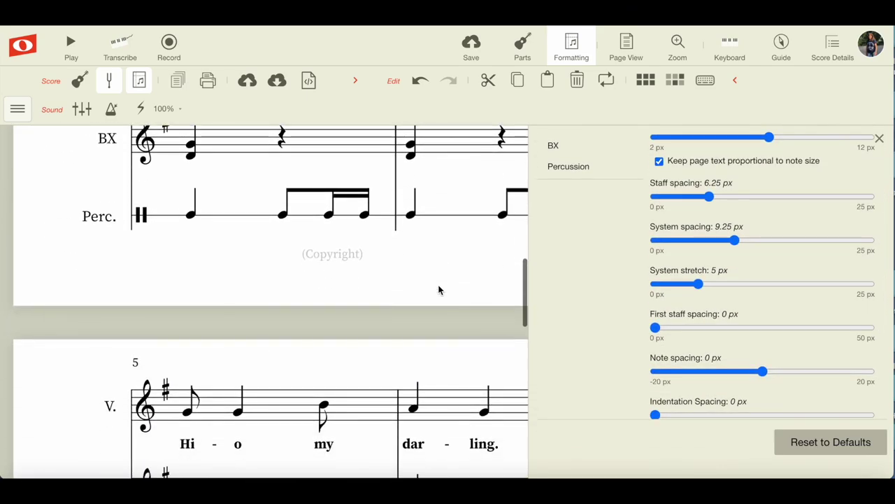
scroll(439, 290, down, 4)
scroll(439, 290, down, 3)
scroll(439, 290, up, 2)
scroll(439, 290, up, 2)
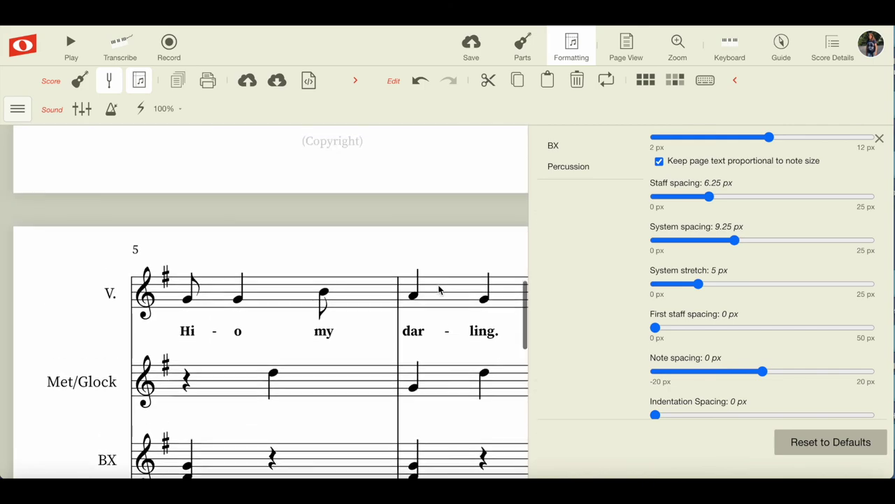
scroll(439, 290, up, 4)
scroll(439, 290, up, 3)
scroll(439, 290, up, 4)
scroll(440, 290, up, 2)
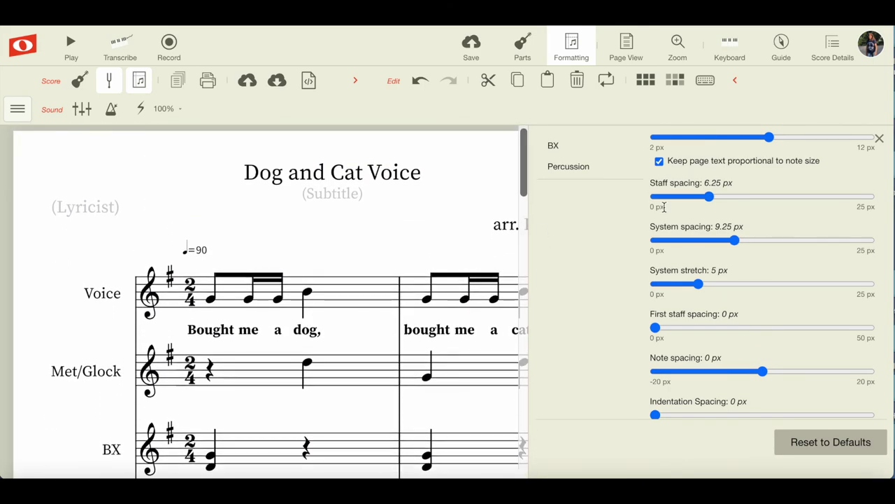
scroll(665, 207, up, 2)
drag(770, 176, 756, 176)
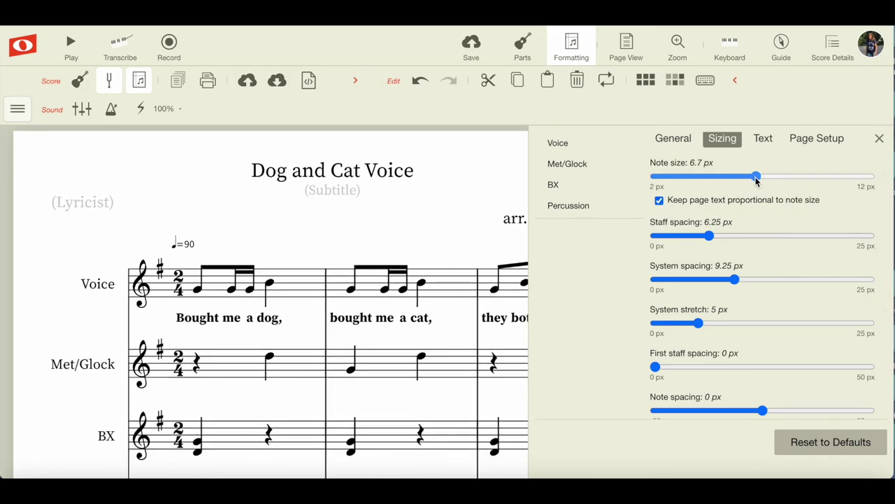
Widen system spacing from 9.25 to 11.75 px and close the formatting settings.
scroll(428, 229, down, 5)
scroll(428, 229, down, 4)
scroll(428, 230, down, 2)
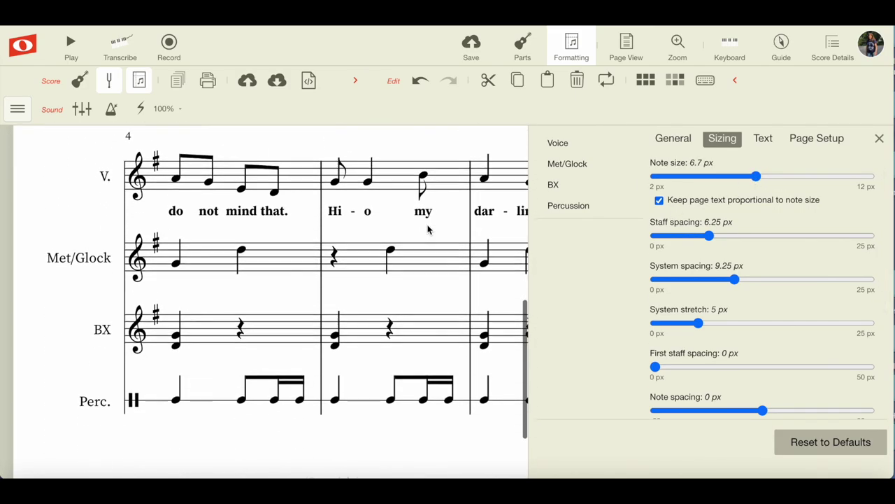
scroll(428, 230, down, 2)
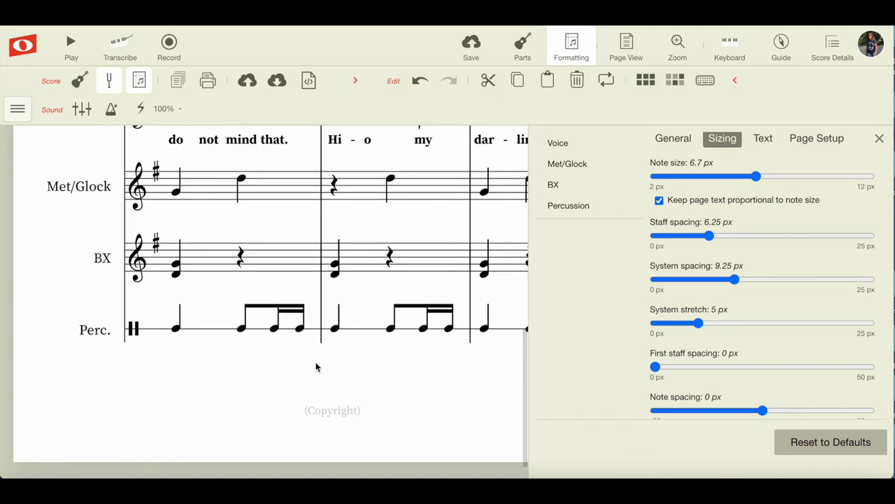
scroll(353, 370, up, 3)
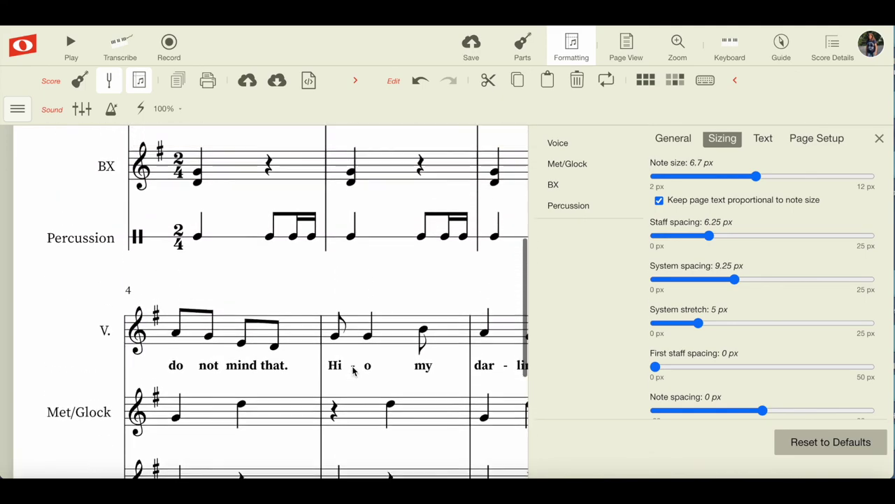
scroll(353, 369, up, 4)
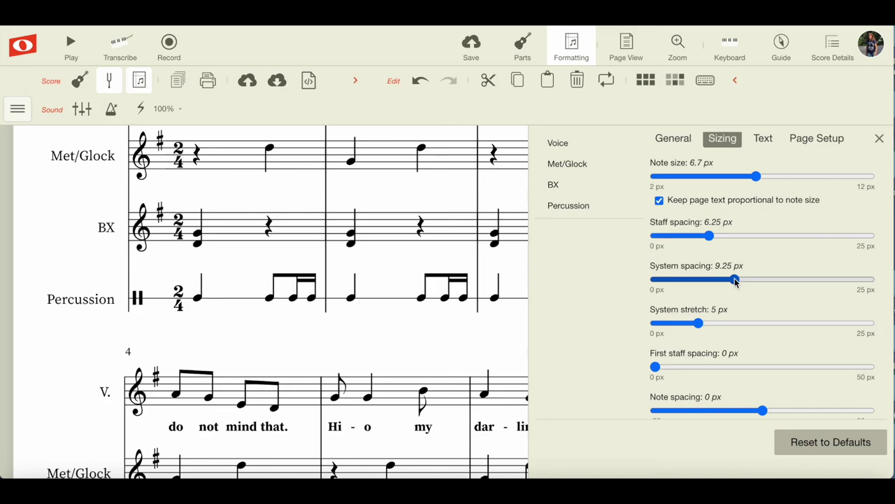
drag(734, 280, 755, 279)
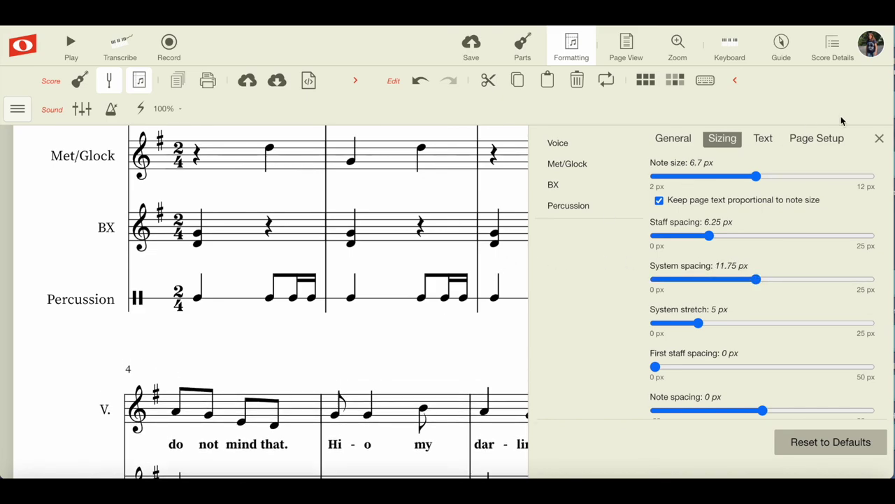
click(879, 141)
scroll(608, 301, up, 1)
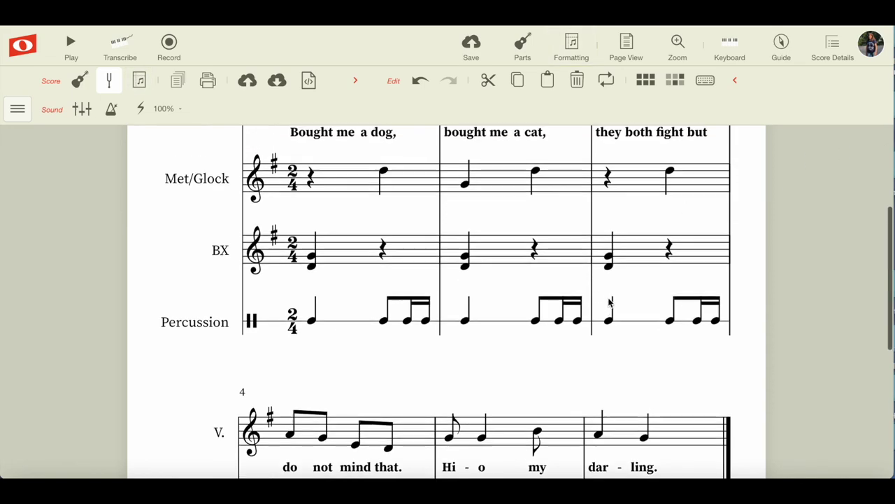
scroll(608, 301, up, 4)
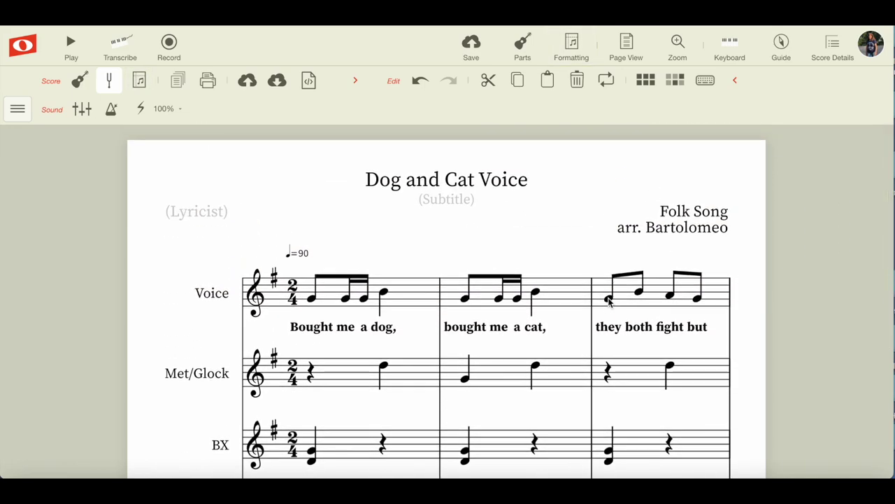
scroll(609, 301, down, 1)
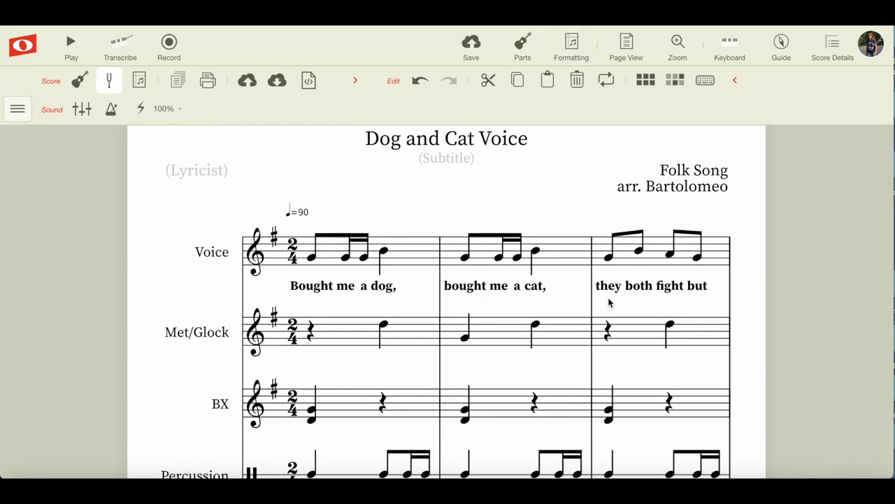